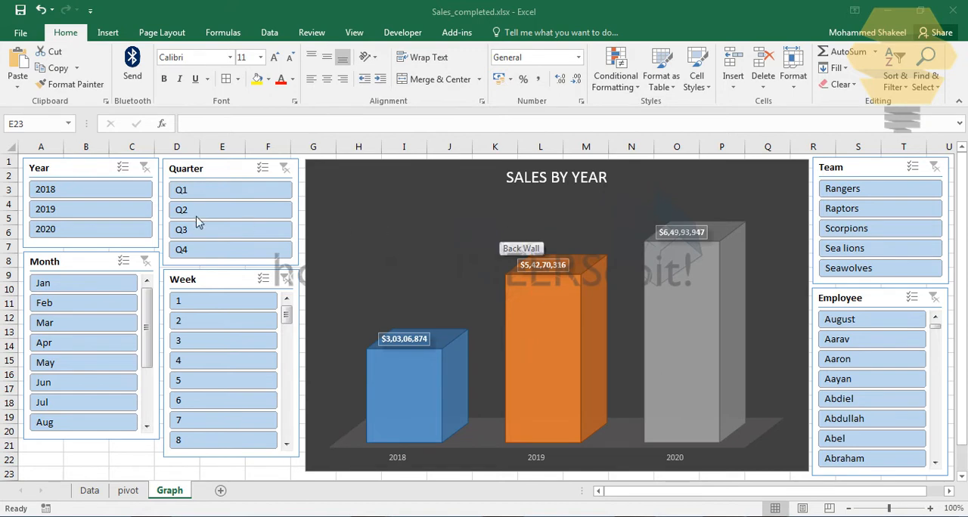
# Step: Filter the sales chart to the year 2018 and clear the Year filter
pyautogui.click(77, 191)
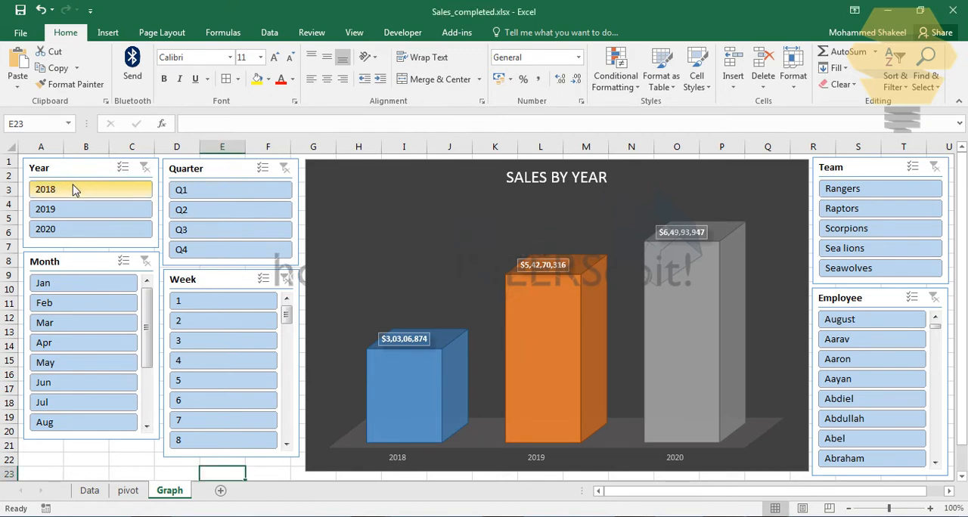
pyautogui.click(96, 193)
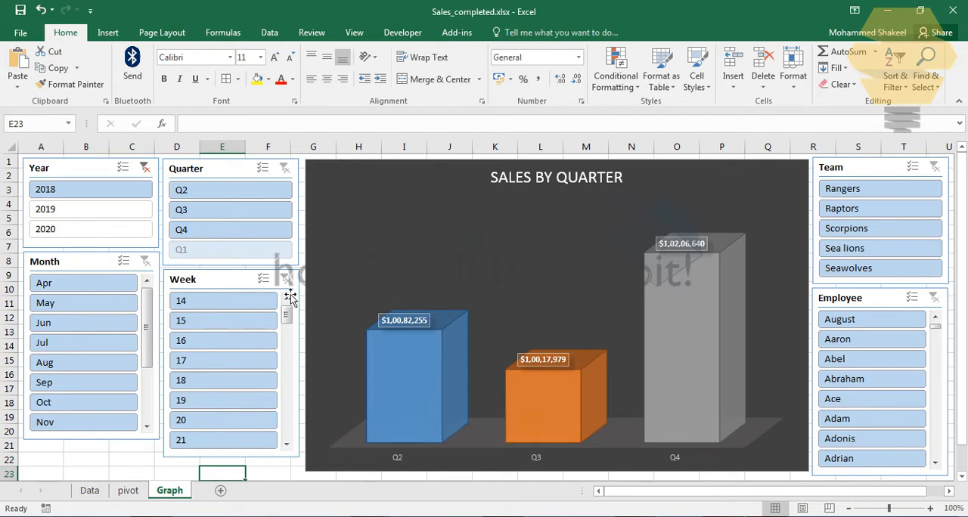
pyautogui.click(144, 169)
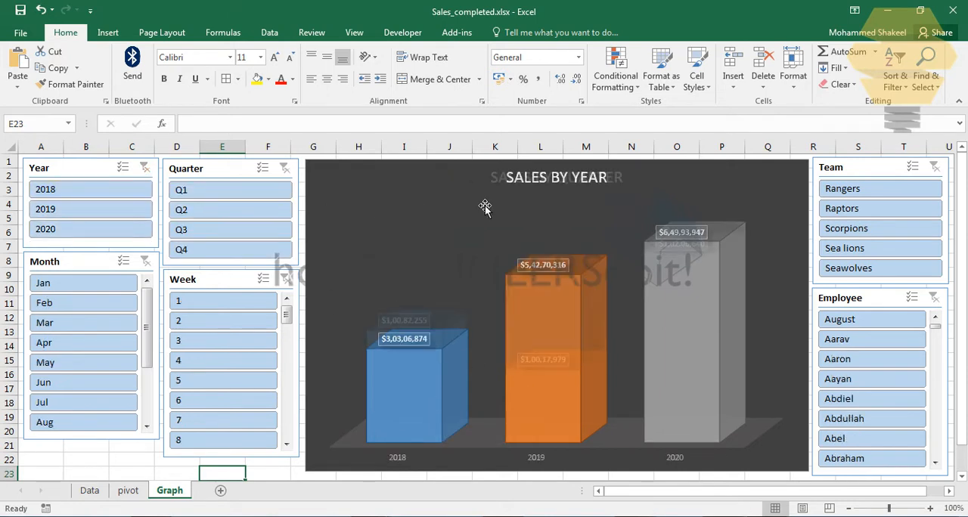
# Step: Filter the sales chart to year 2018, team Scorpions, quarter Q3 and month Aug
pyautogui.click(87, 196)
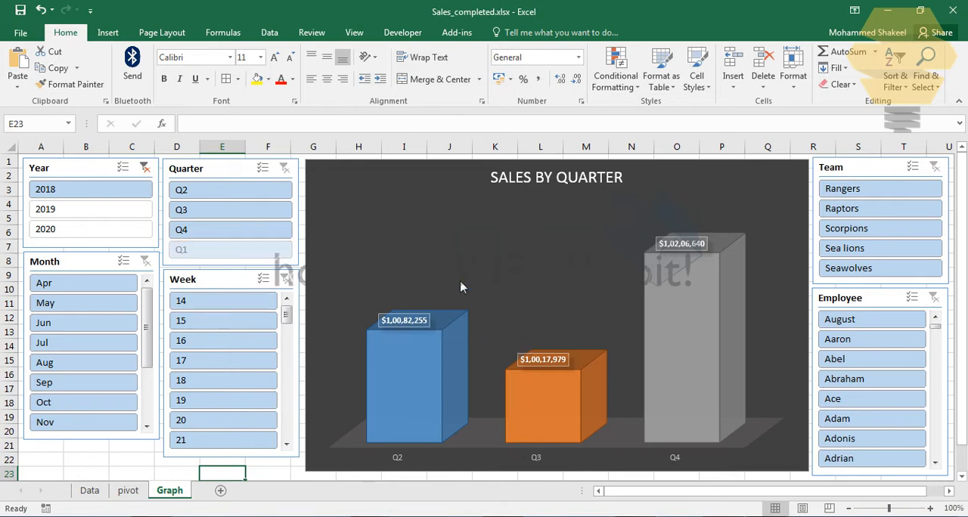
pyautogui.click(865, 231)
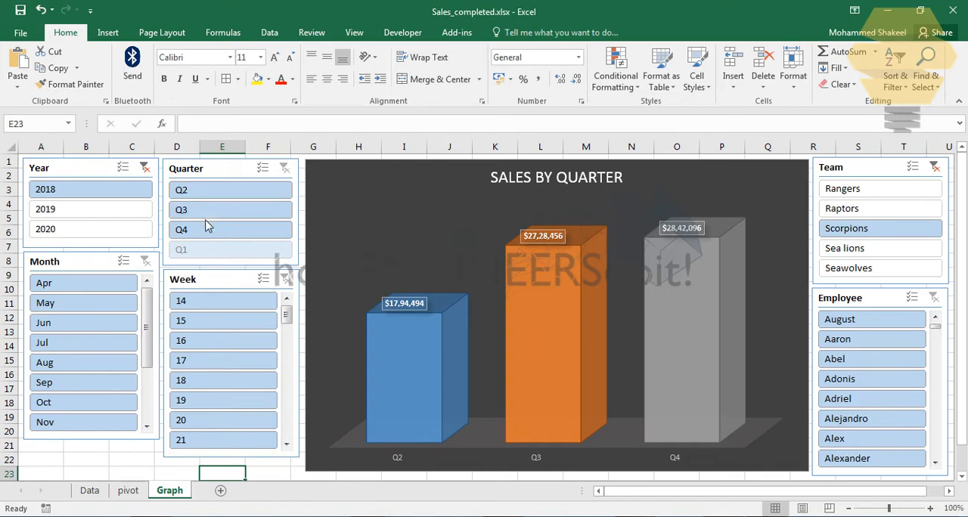
pyautogui.click(242, 213)
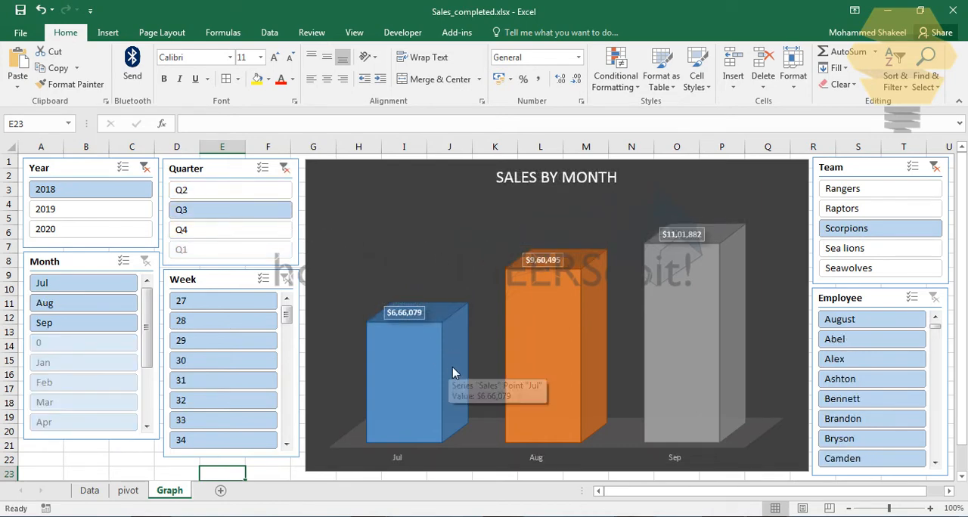
pyautogui.moveTo(410, 345)
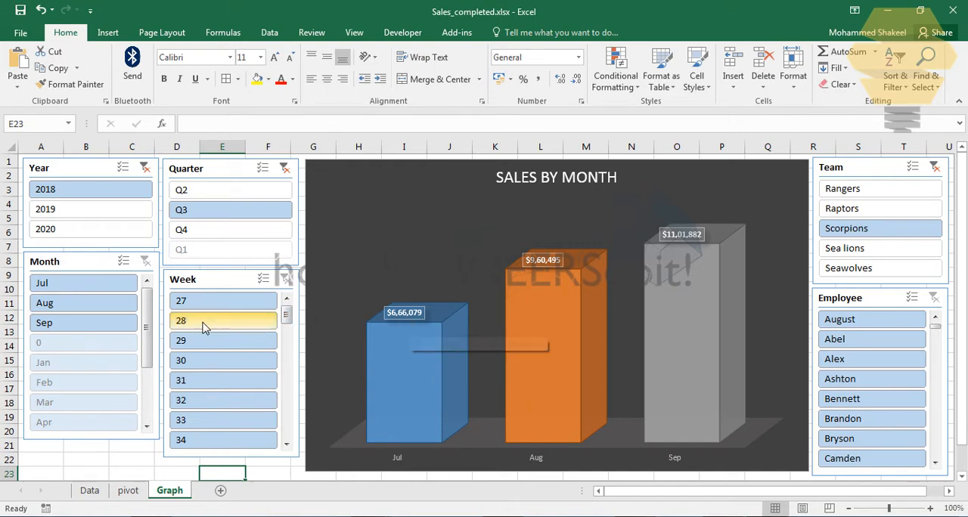
pyautogui.click(68, 309)
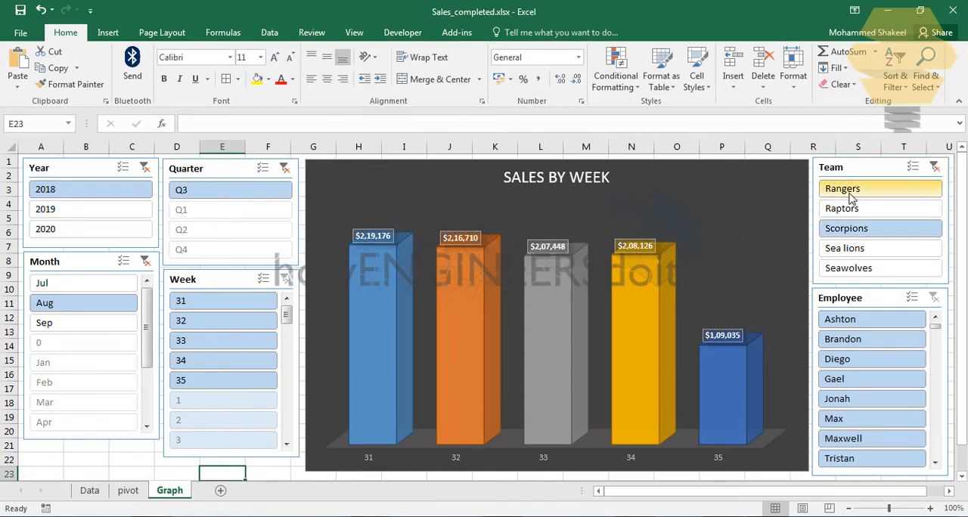
# Step: Change the team filter to Seawolves and narrow the sales chart to week 34
pyautogui.click(879, 270)
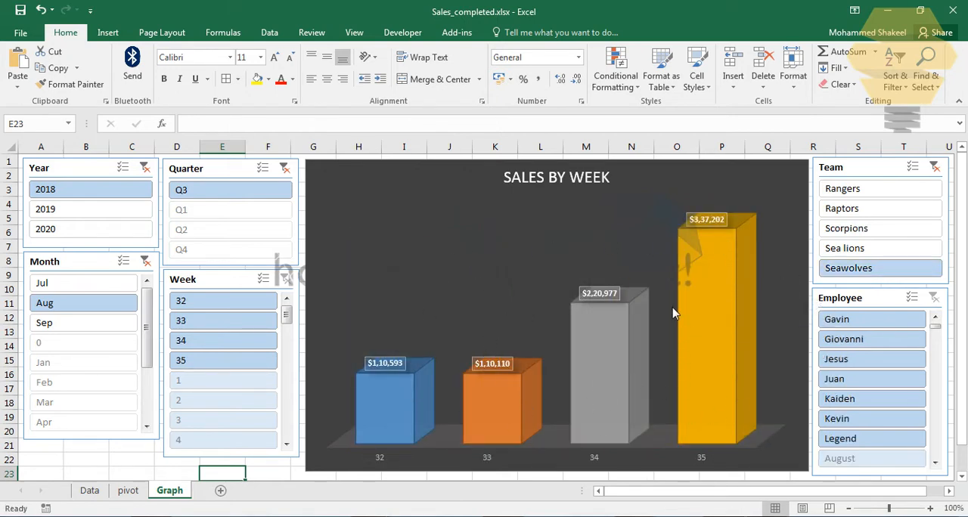
pyautogui.click(190, 344)
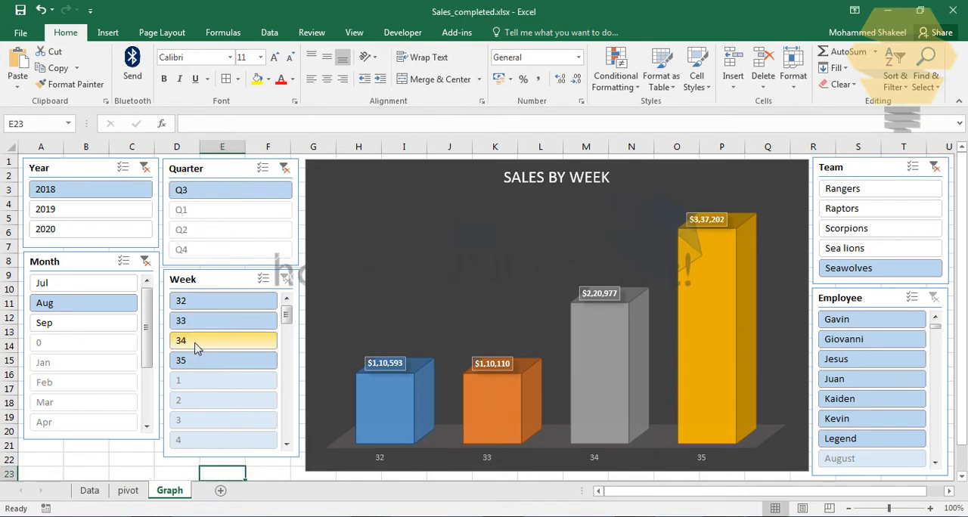
pyautogui.click(196, 344)
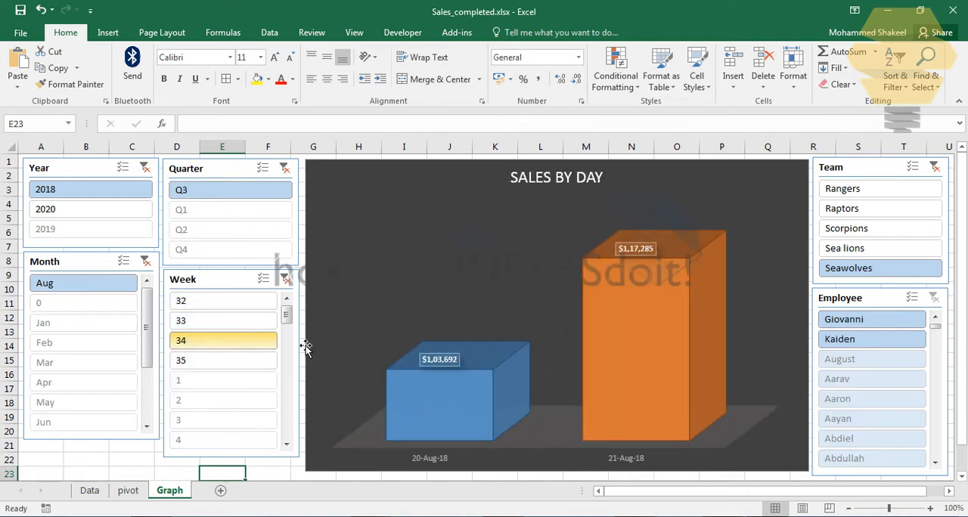
# Step: Clear the Week filter and filter the chart to the fifth employee listed
pyautogui.click(286, 279)
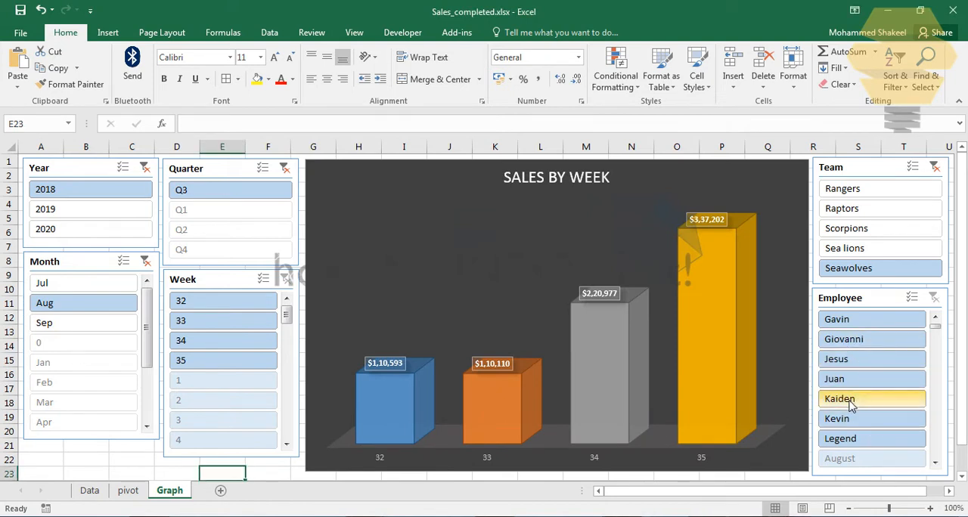
pyautogui.click(865, 399)
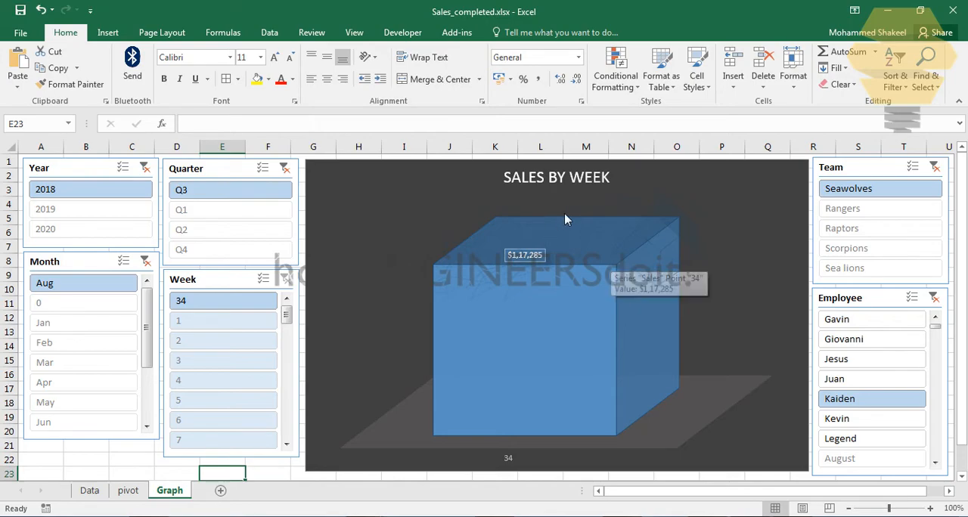
# Step: Switch to the PowerPoint steps list, go to Sales.xlsx and examine the Column ref formula and the X-Ref cell on the pivot sheet
pyautogui.hotkey('alt', 'Tab')
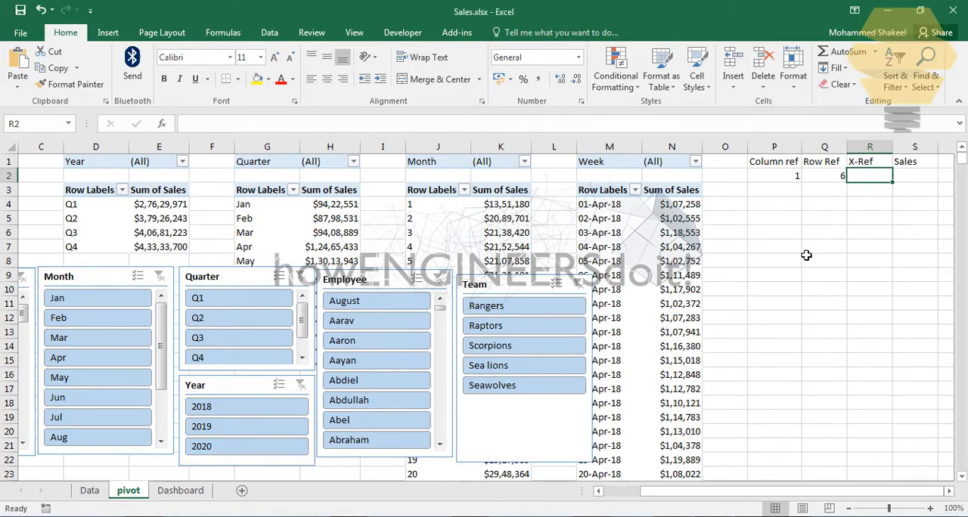
pyautogui.click(832, 246)
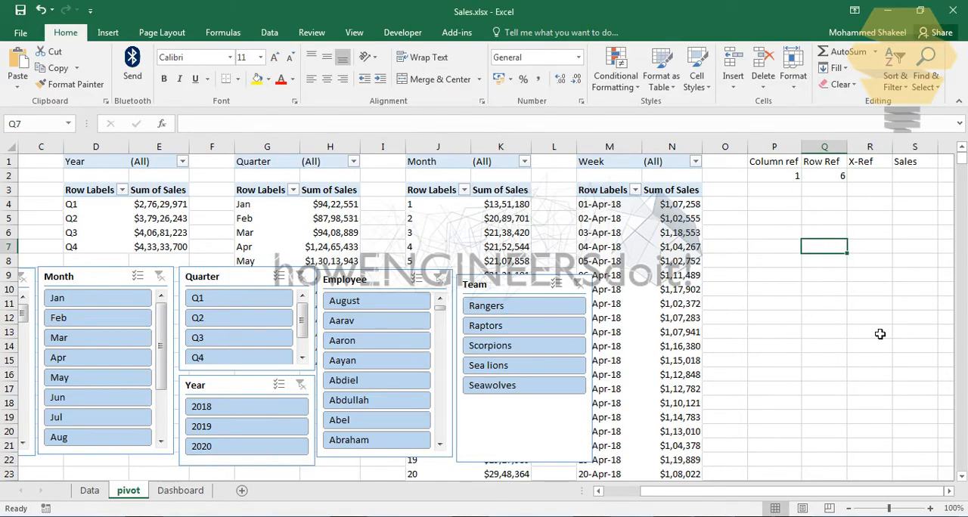
pyautogui.click(949, 492)
pyautogui.click(948, 491)
pyautogui.click(949, 491)
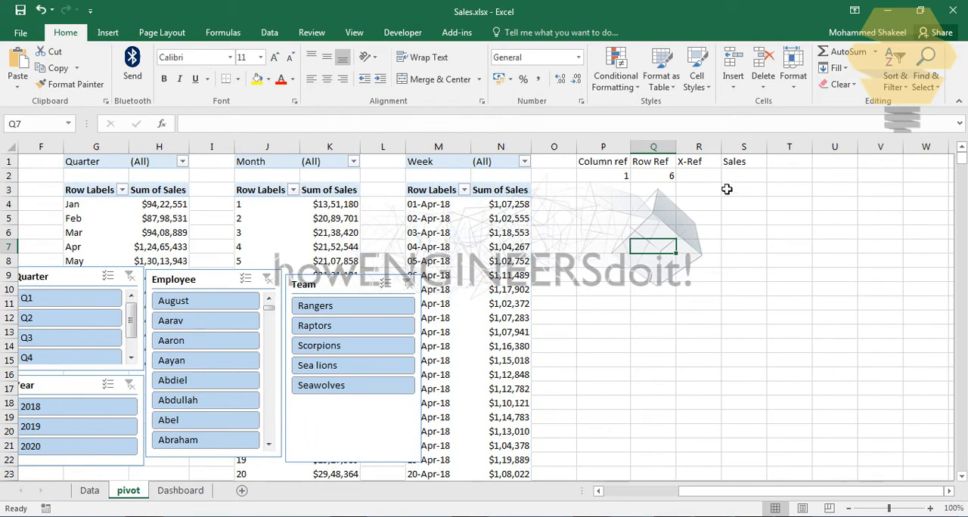
pyautogui.click(705, 180)
pyautogui.click(746, 181)
pyautogui.click(621, 180)
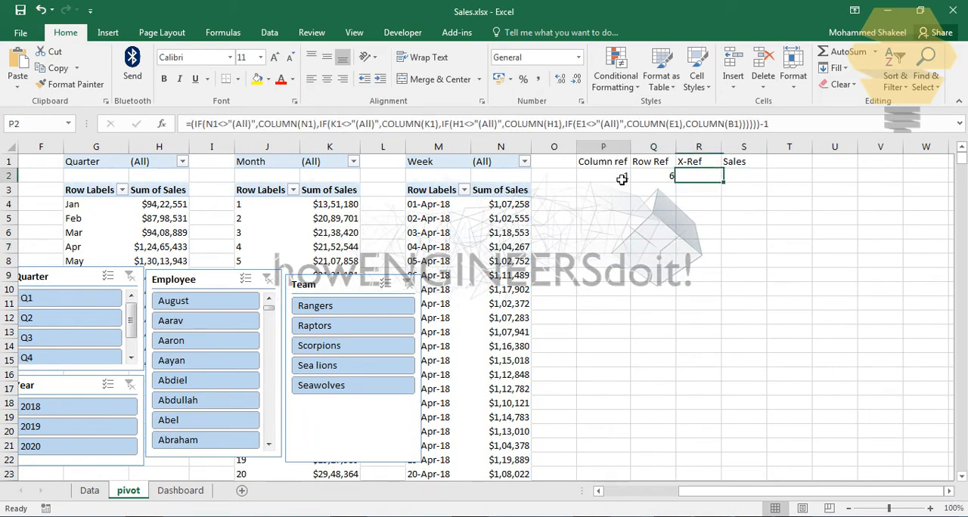
pyautogui.press('Right')
pyautogui.press('Right')
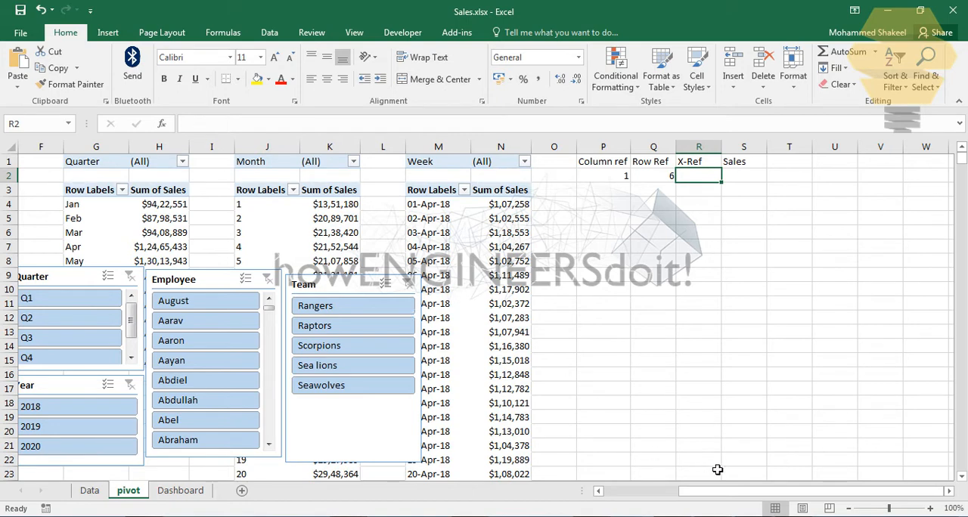
# Step: Enter the sample range A4:A6 in cell R3 under the X-Ref heading
pyautogui.moveTo(715, 491); pyautogui.dragTo(640, 491)
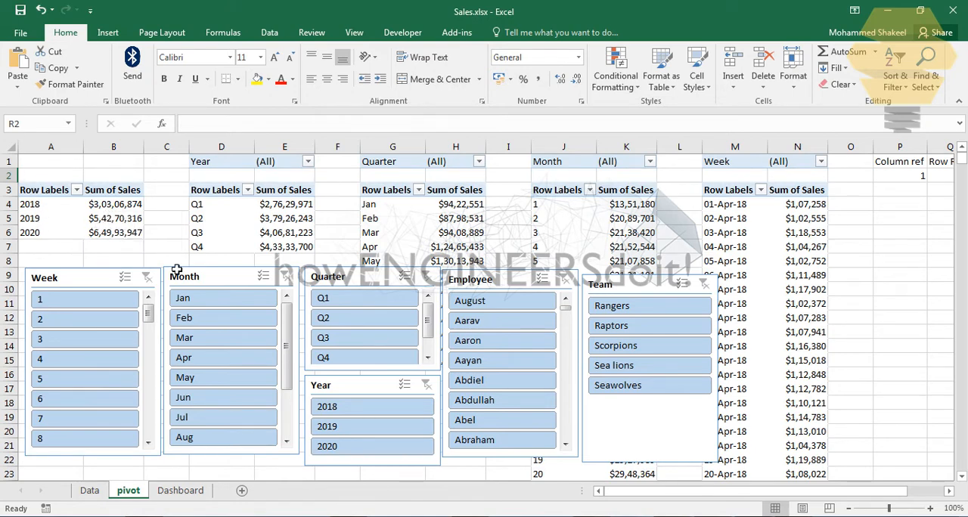
pyautogui.click(948, 491)
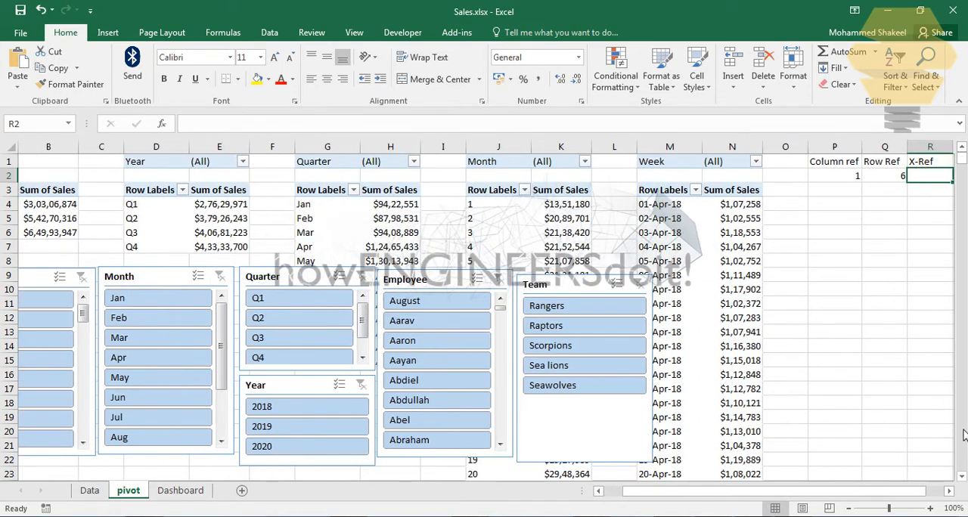
pyautogui.click(950, 490)
pyautogui.click(949, 491)
pyautogui.click(840, 194)
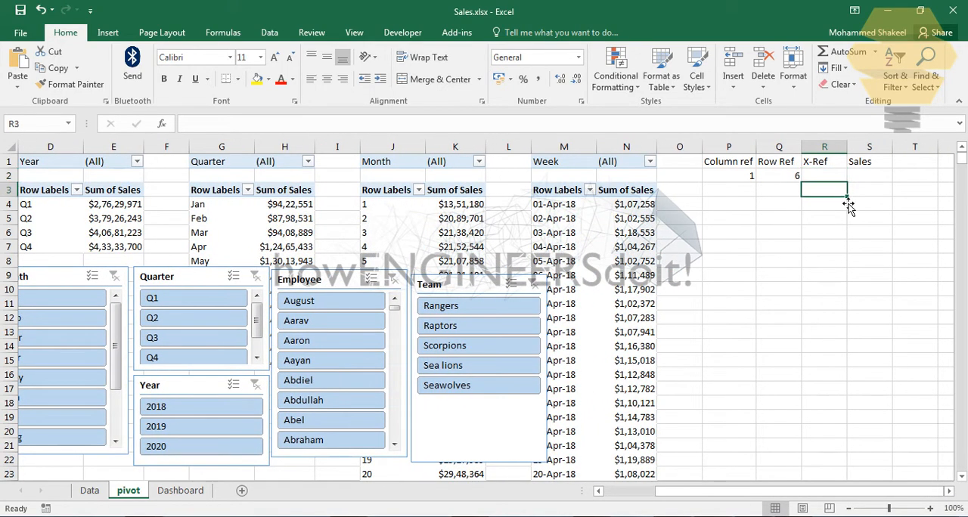
pyautogui.write('A4')
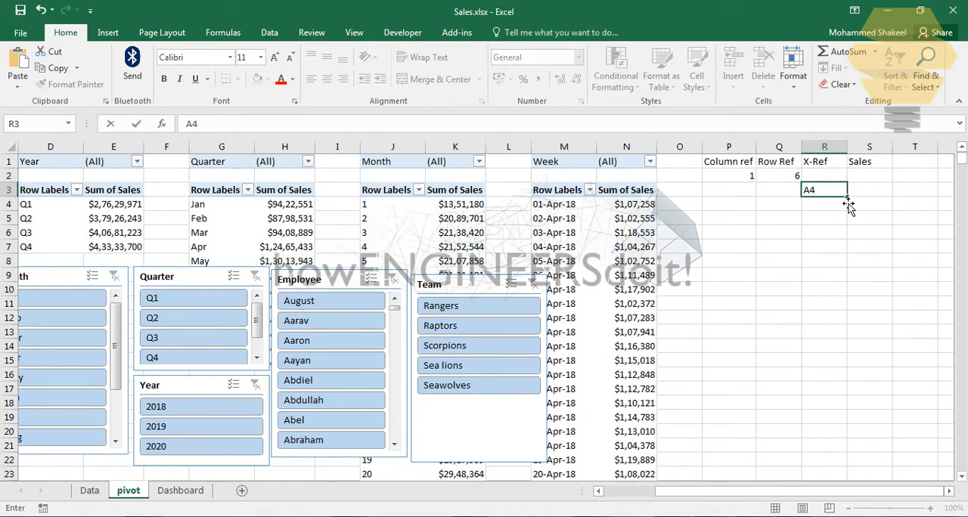
pyautogui.write(':A6')
pyautogui.press('Return')
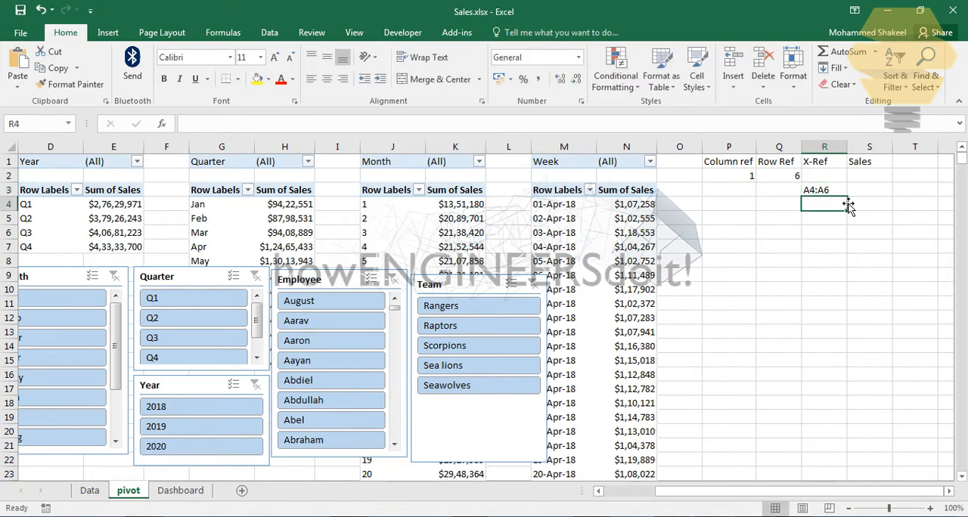
# Step: Enter the sample range B4:B6 in cell S3 under the Sales heading
pyautogui.click(885, 193)
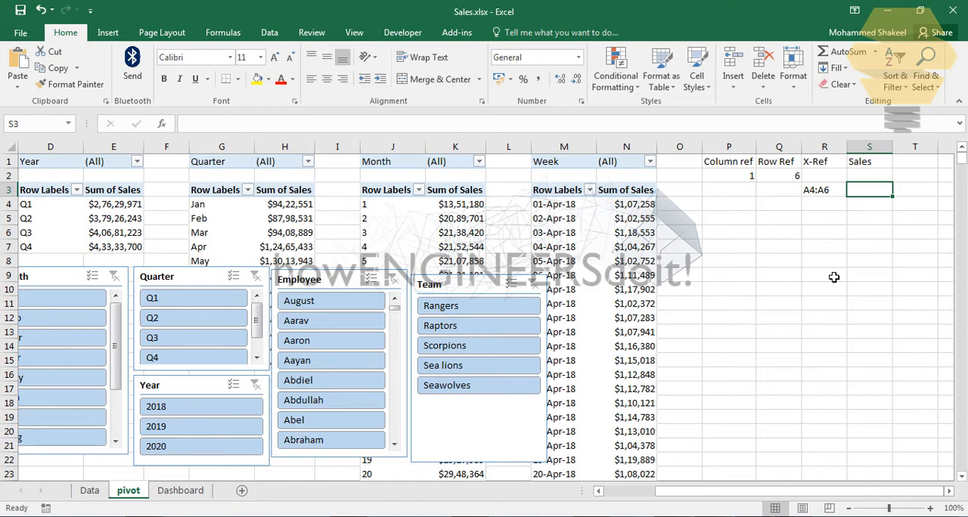
pyautogui.write('B4')
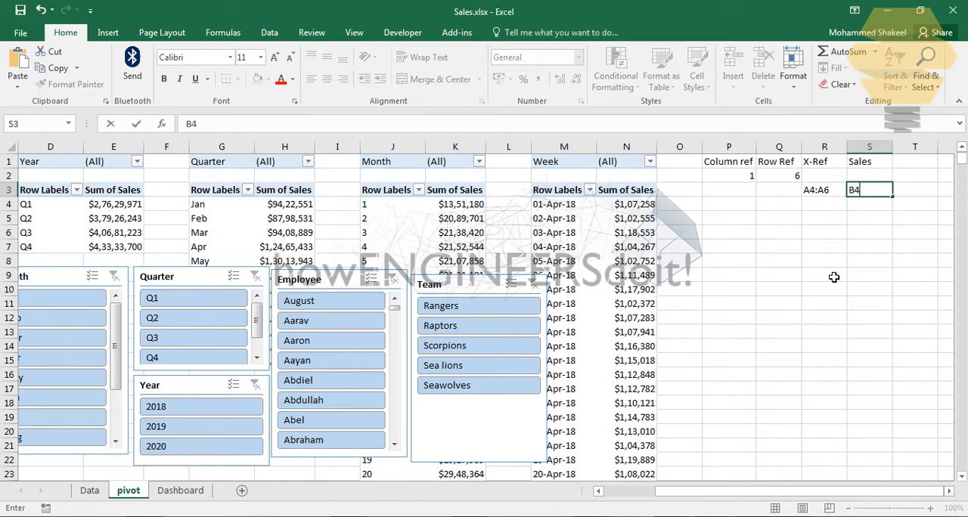
pyautogui.write(':B6')
pyautogui.press('Return')
pyautogui.click(824, 180)
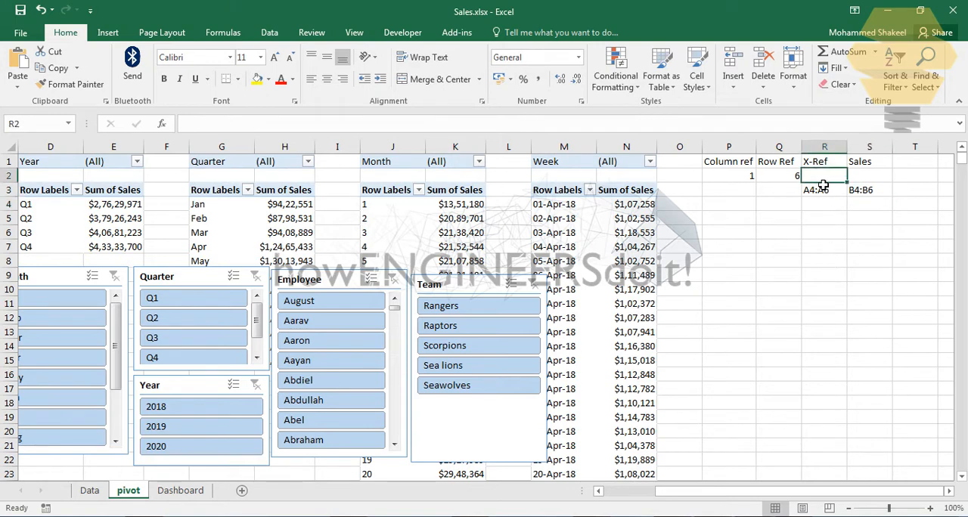
pyautogui.click(821, 195)
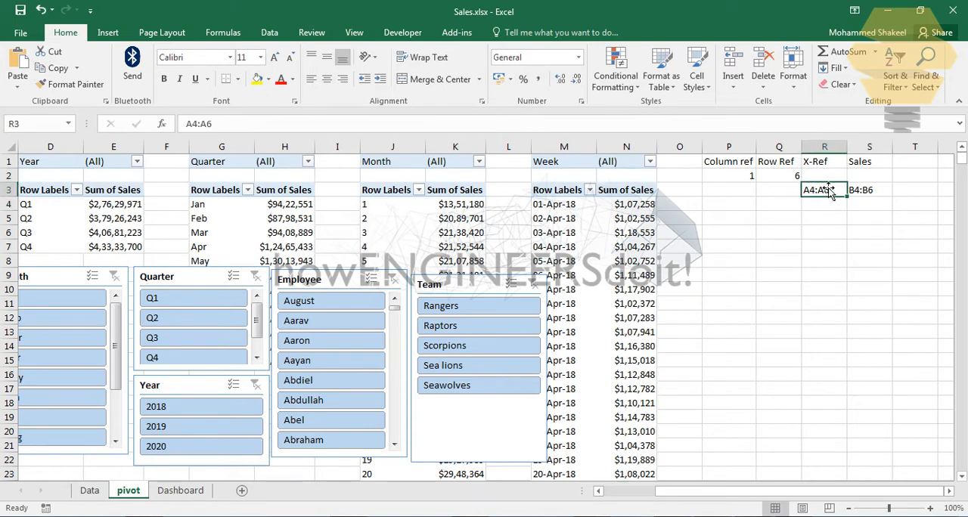
pyautogui.press('Up')
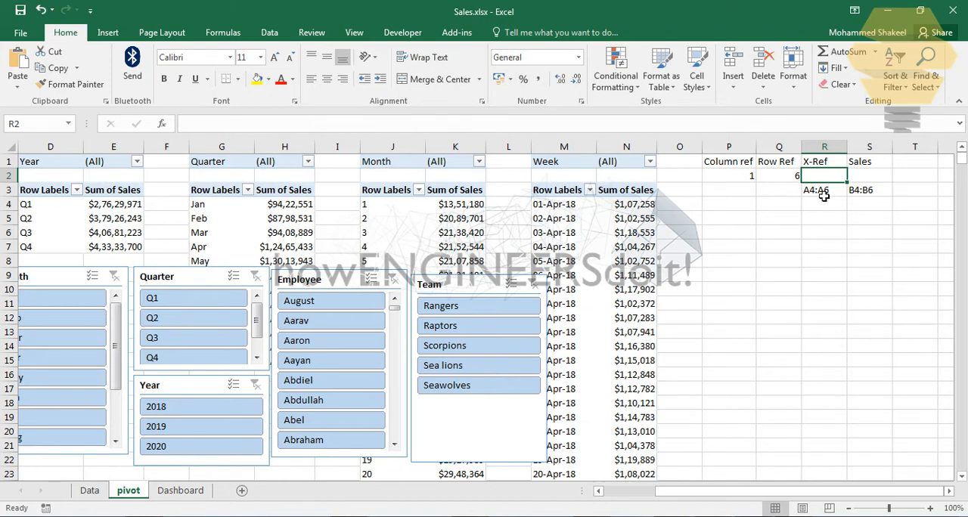
pyautogui.click(835, 194)
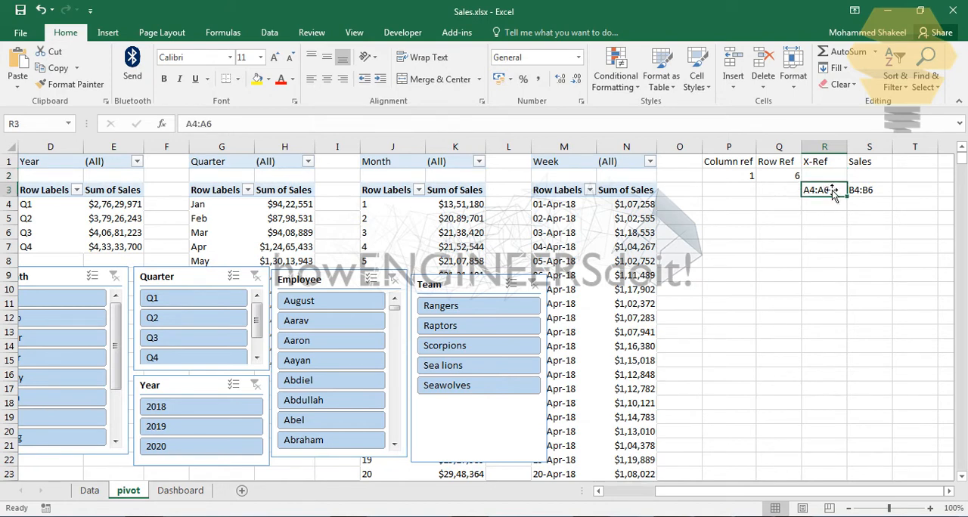
# Step: Enter the formula =ADDRESS(4,P2,1) in cell R2 under X-Ref, returning an absolute reference
pyautogui.press('Up')
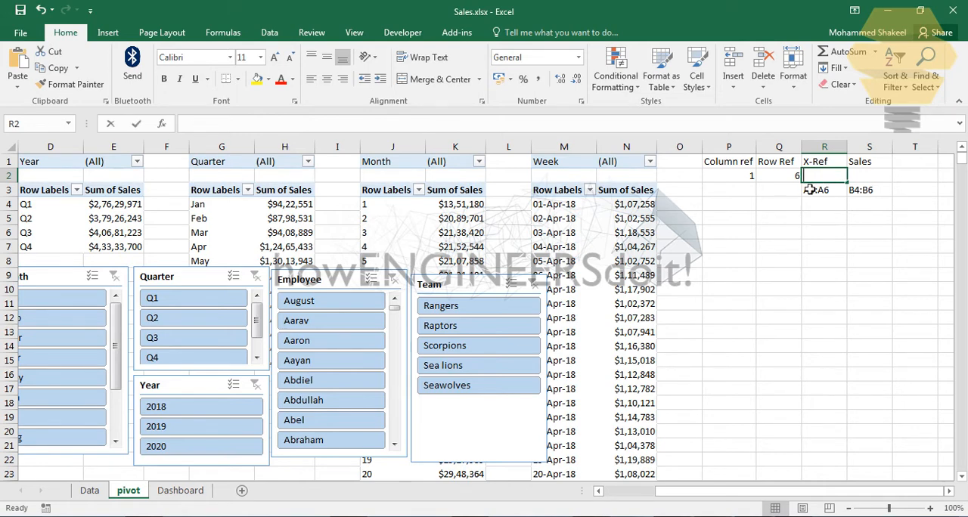
pyautogui.write('=addre')
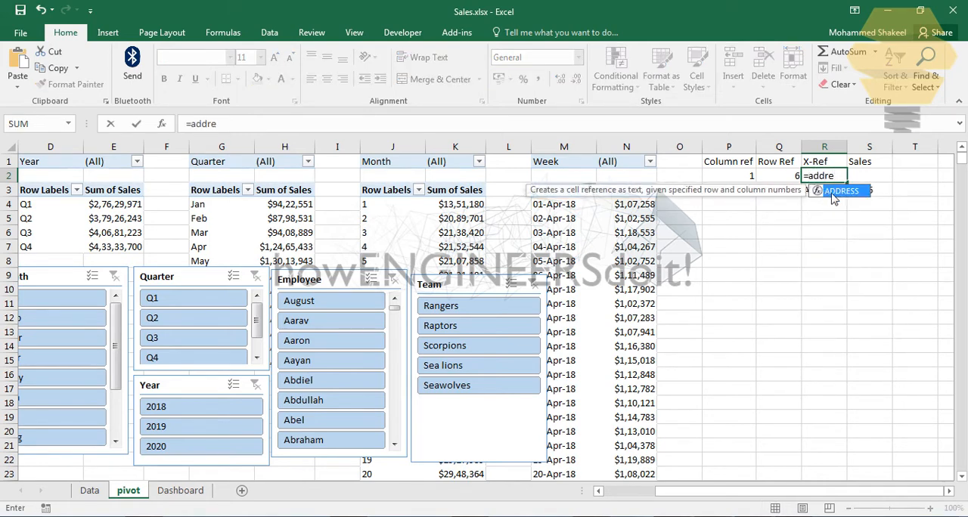
pyautogui.doubleClick(834, 192)
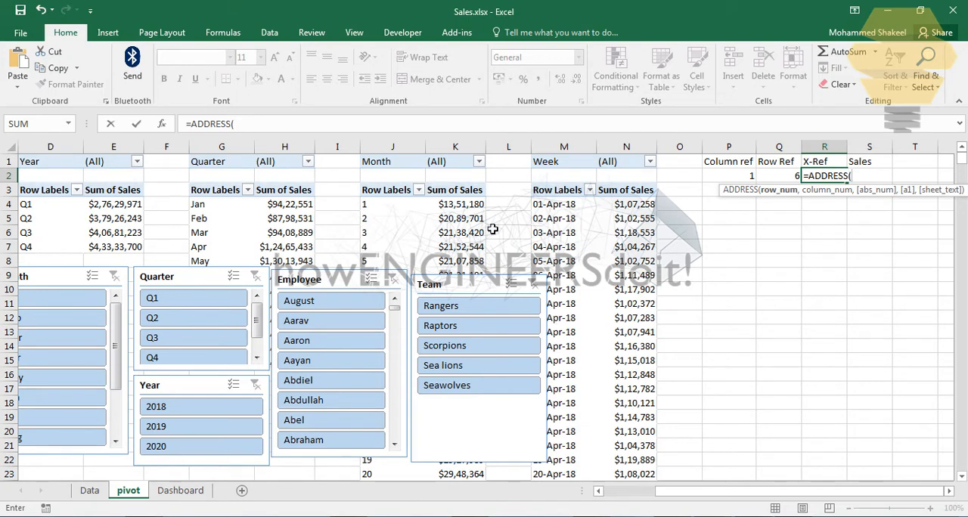
pyautogui.write(',')
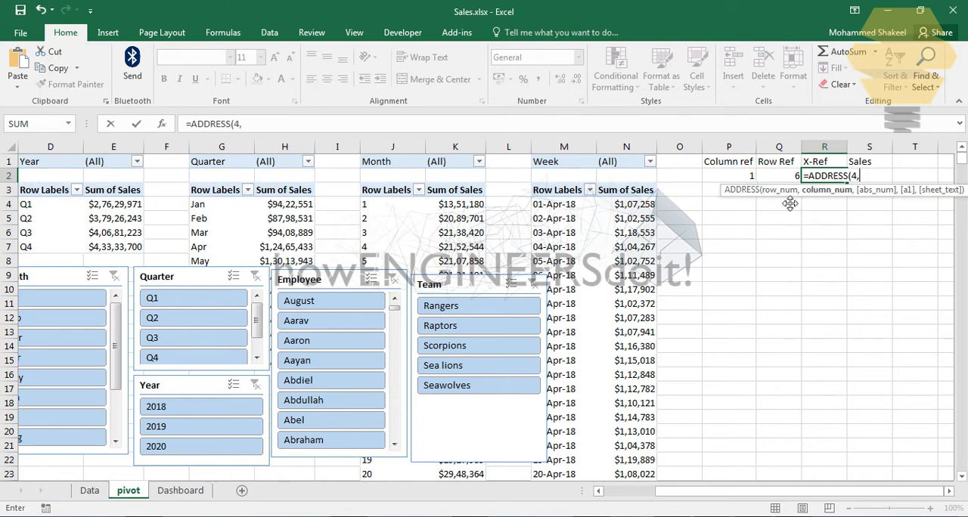
pyautogui.click(752, 179)
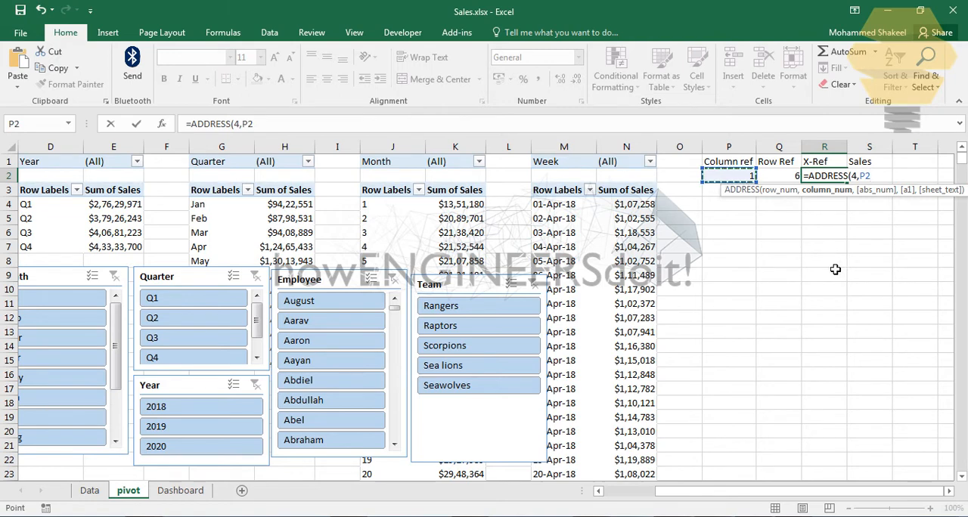
pyautogui.write(',')
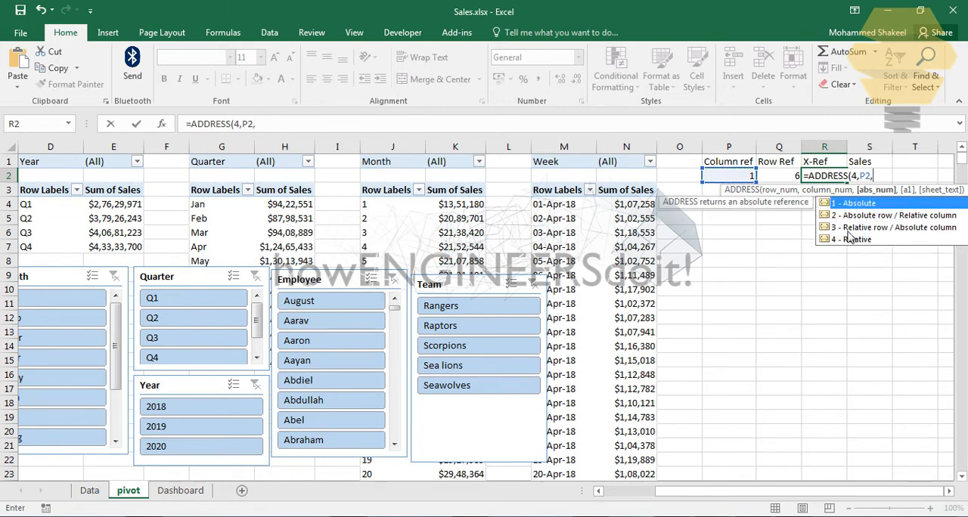
pyautogui.doubleClick(869, 204)
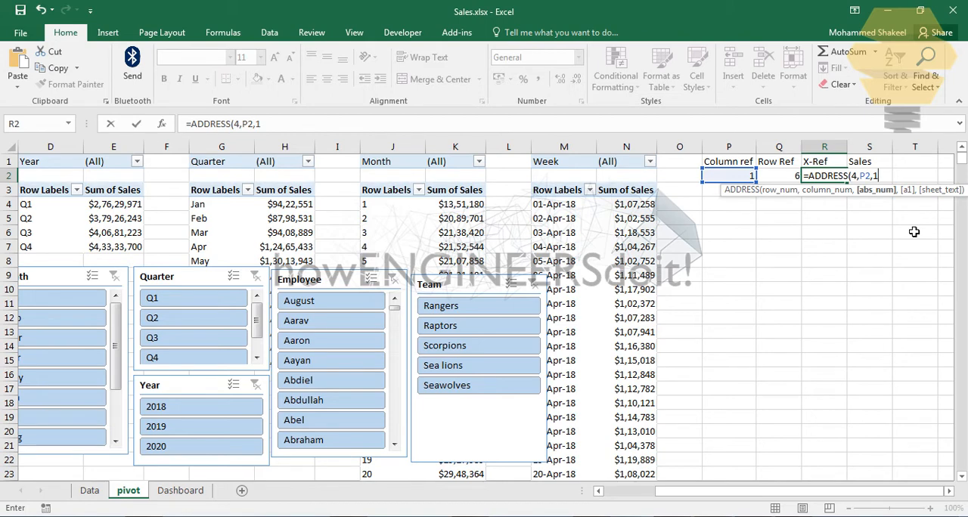
pyautogui.press('Return')
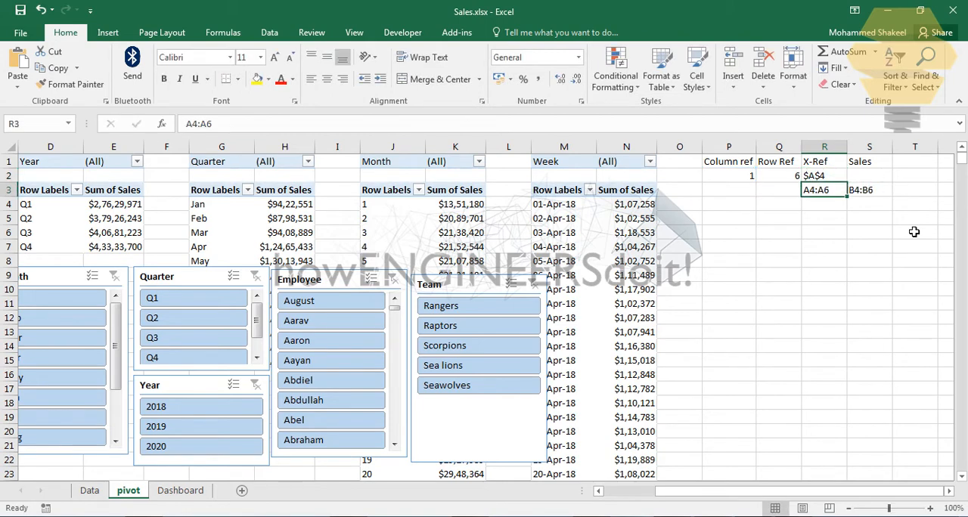
# Step: Extend the R2 formula with &":"& followed by a second copy of ADDRESS(4,P2,1)
pyautogui.click(840, 177)
pyautogui.press('F2')
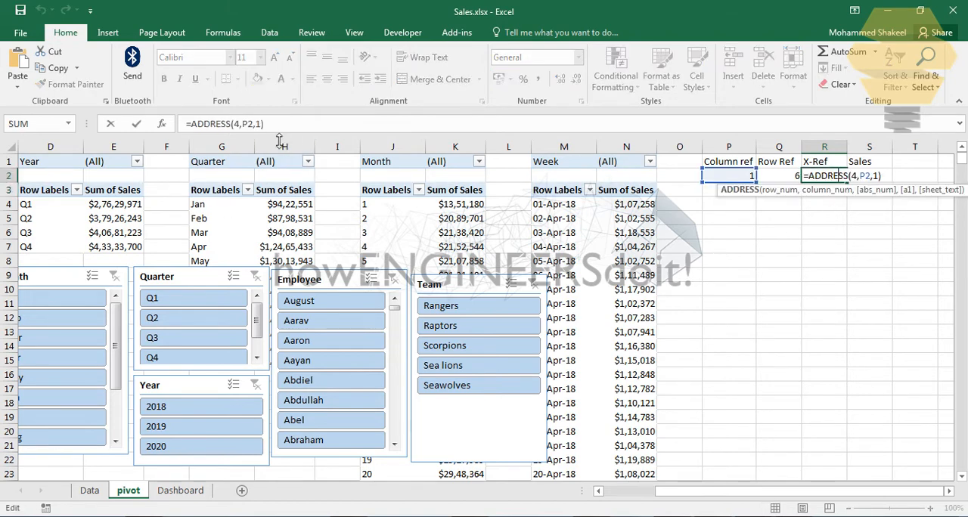
pyautogui.moveTo(263, 124); pyautogui.dragTo(194, 133)
pyautogui.hotkey('ctrl', 'c')
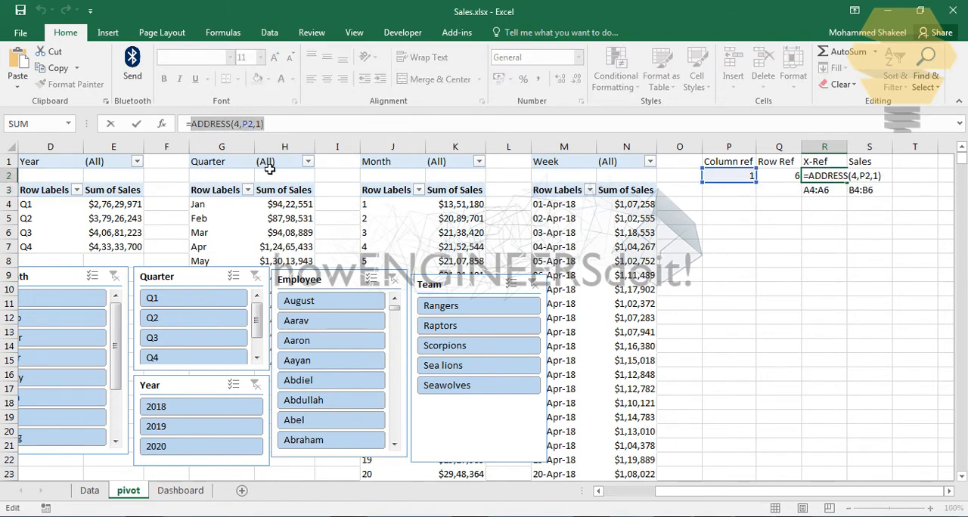
pyautogui.click(291, 127)
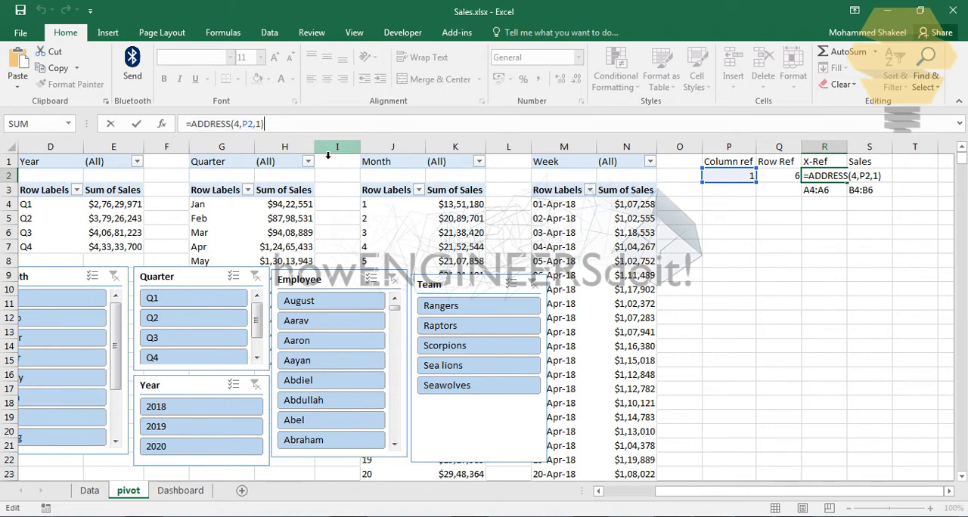
pyautogui.write('&')
pyautogui.write('":"&')
pyautogui.hotkey('ctrl', 'v')
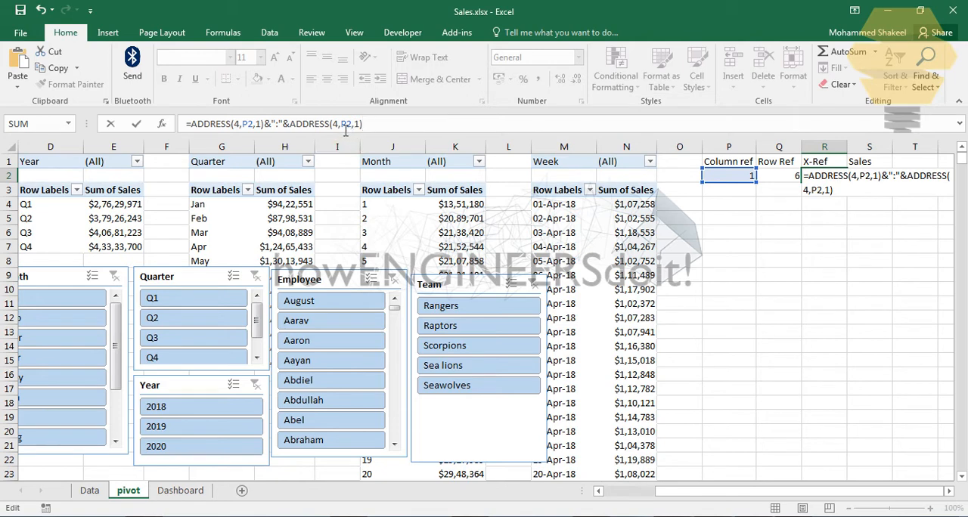
# Step: Replace the row number in the second ADDRESS of R2 with the Row Ref cell Q2
pyautogui.click(345, 130)
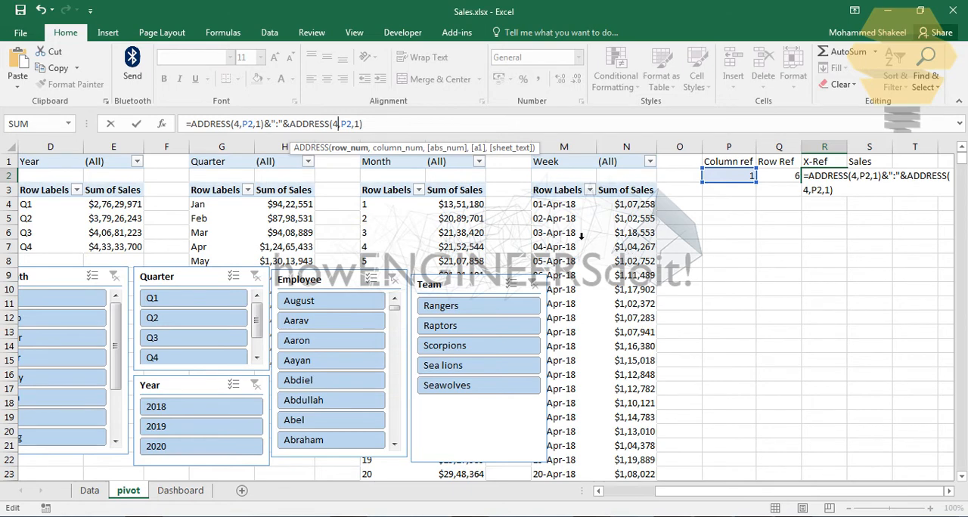
pyautogui.press('BackSpace')
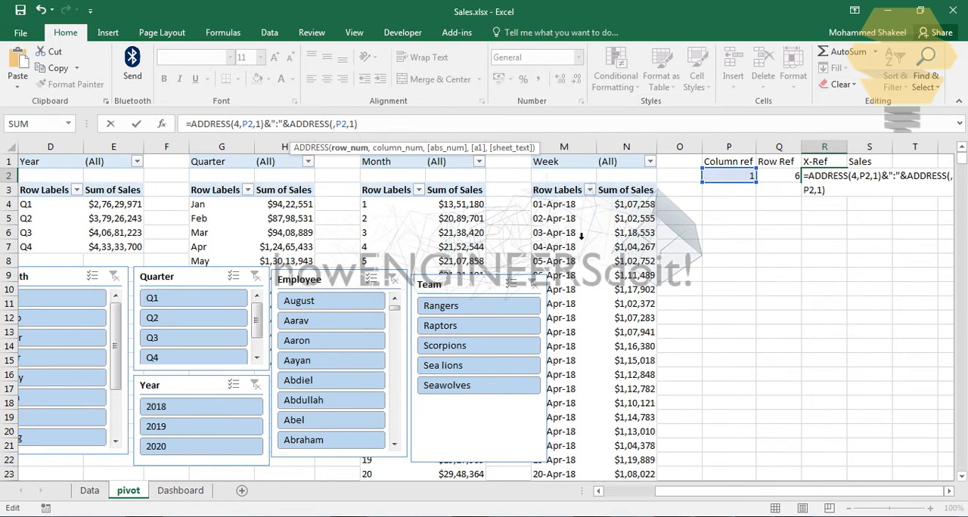
pyautogui.click(782, 179)
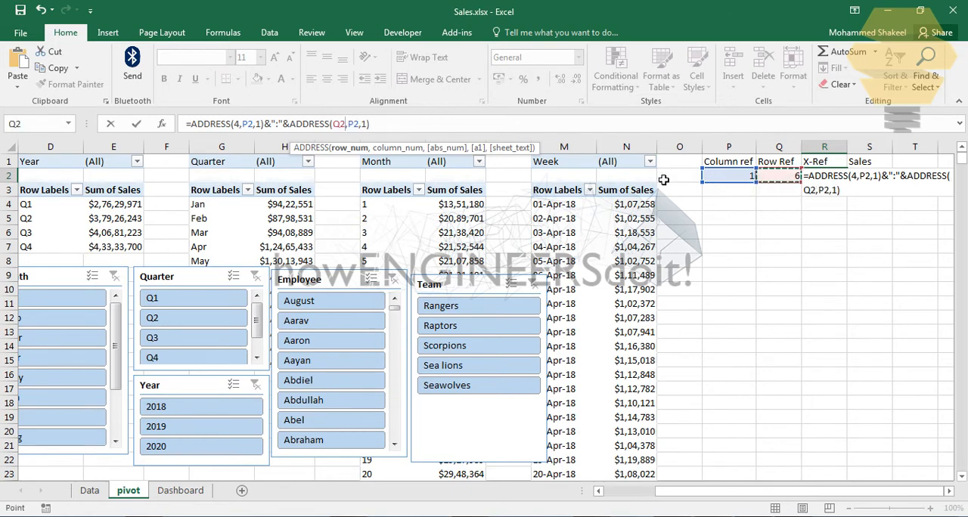
pyautogui.click(378, 124)
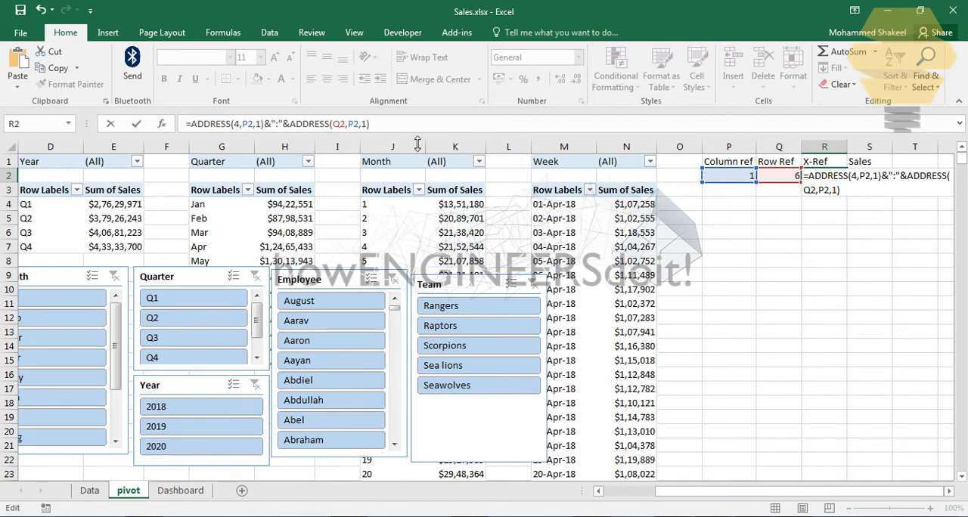
pyautogui.press('Return')
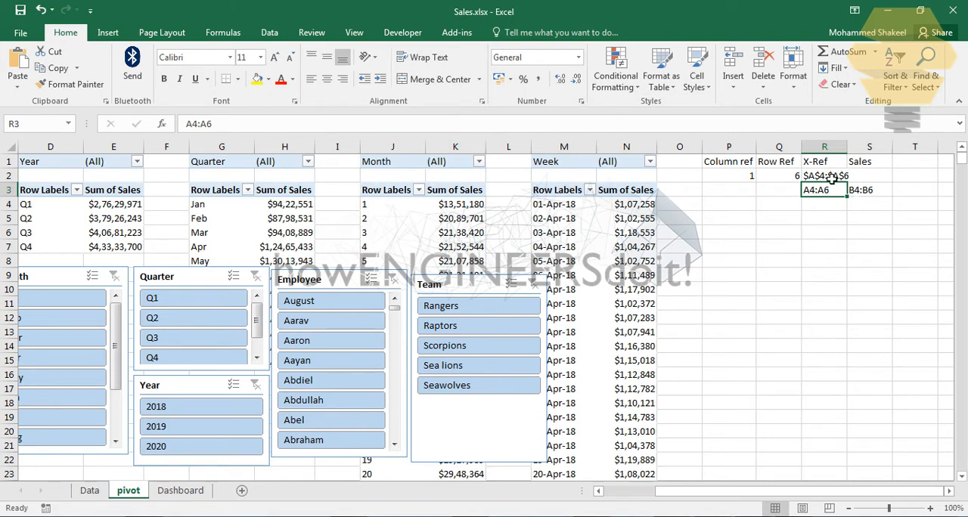
# Step: Prefix the X-Ref formula in R2 with the sheet name by inserting "pivot!"& before the first ADDRESS
pyautogui.click(747, 495)
pyautogui.moveTo(747, 496); pyautogui.dragTo(699, 496)
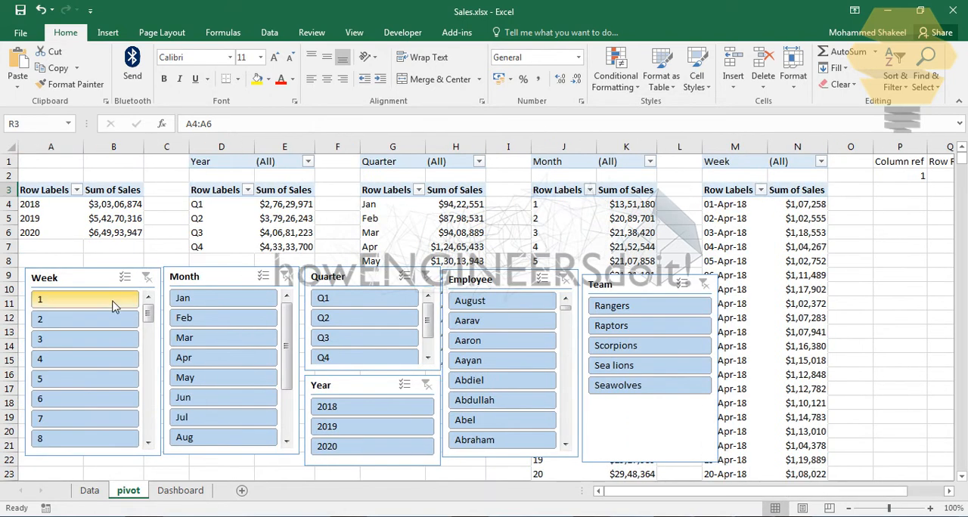
pyautogui.moveTo(851, 493); pyautogui.dragTo(915, 468)
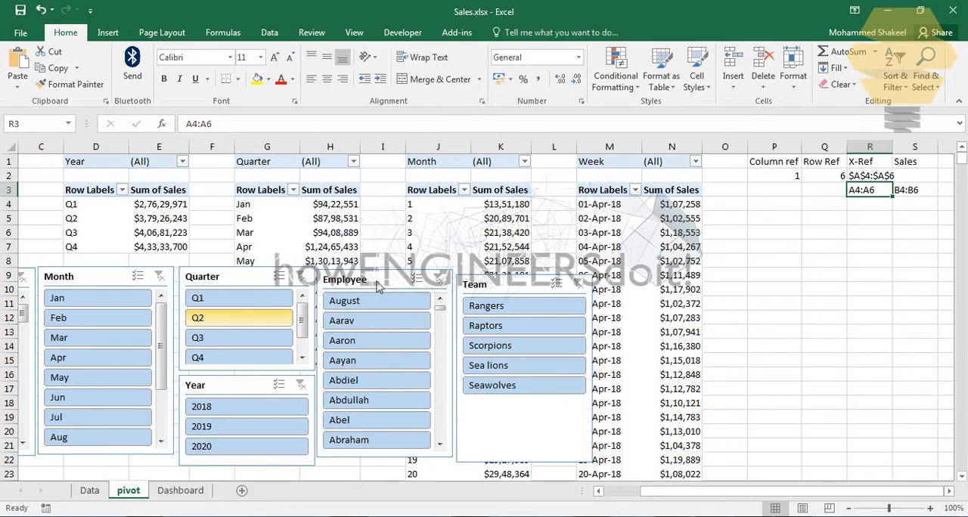
pyautogui.click(874, 176)
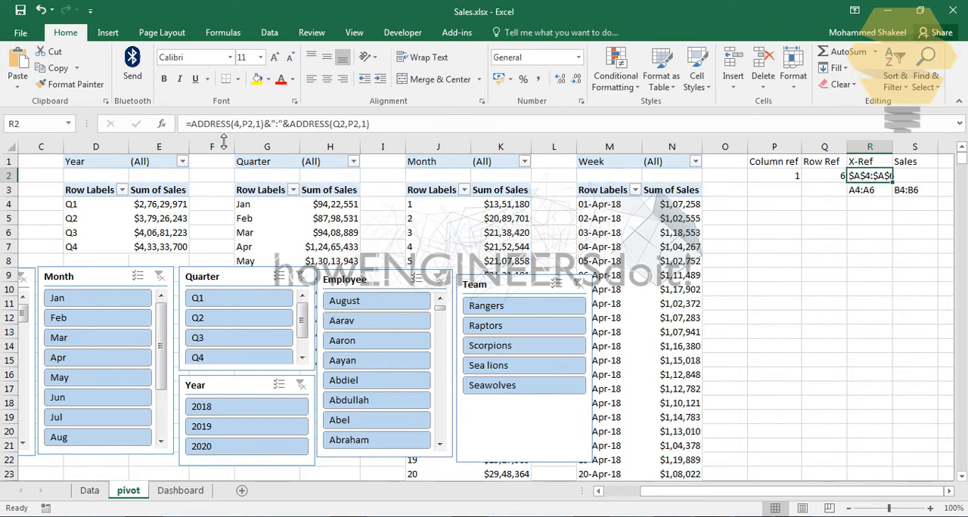
pyautogui.click(191, 124)
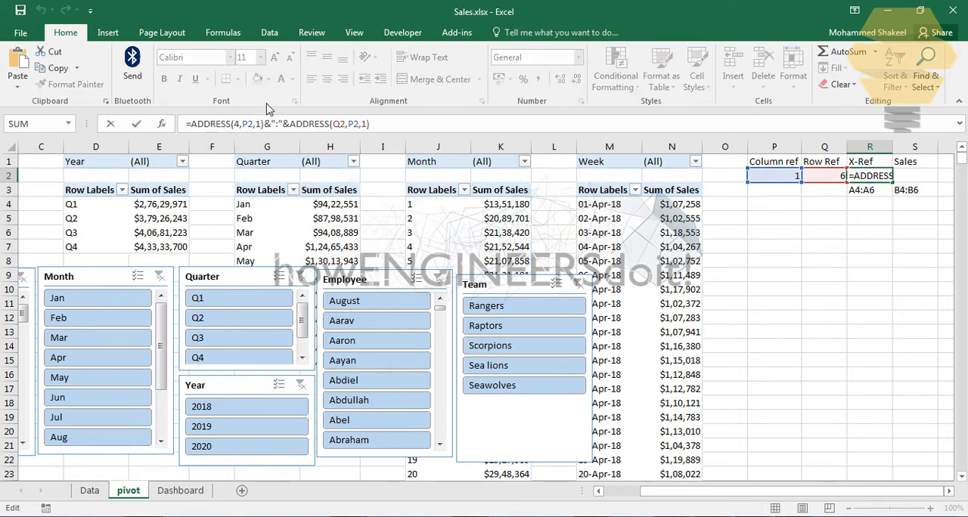
pyautogui.write('"')
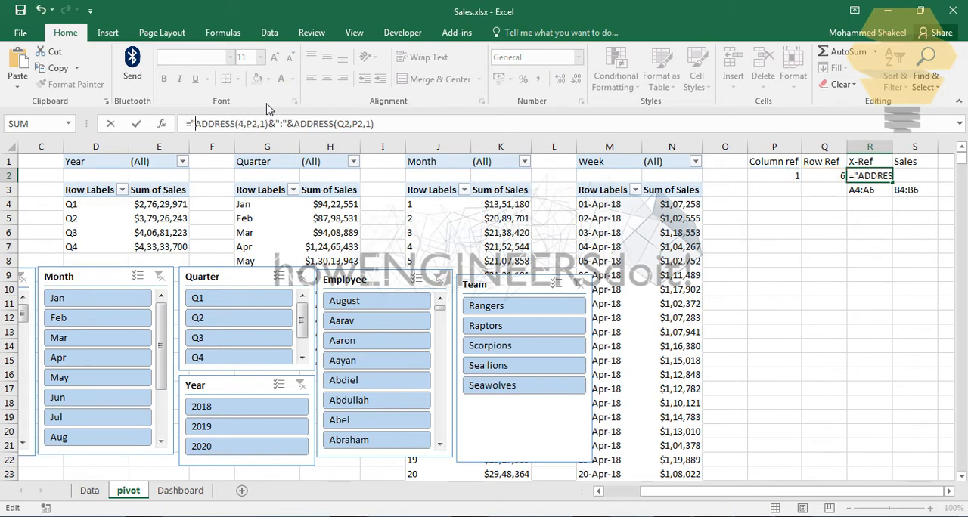
pyautogui.write('pivot')
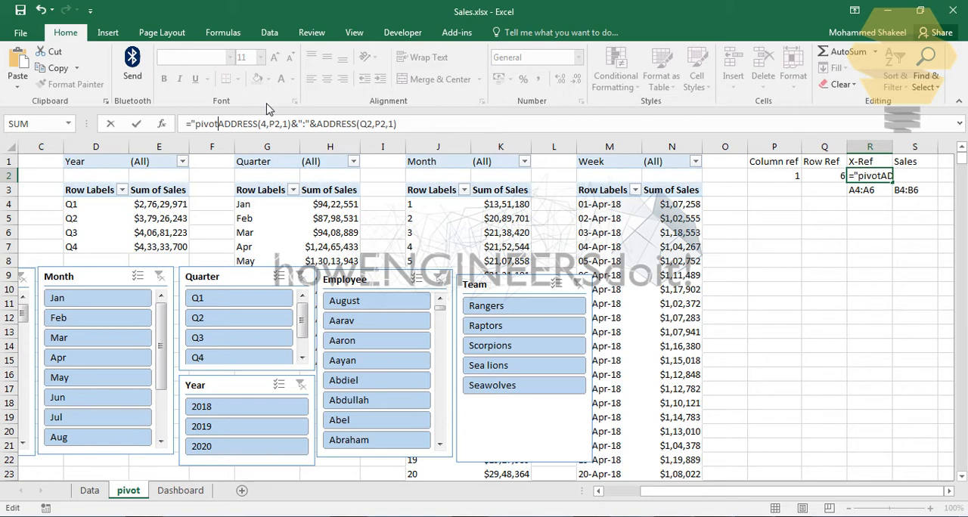
pyautogui.write('!')
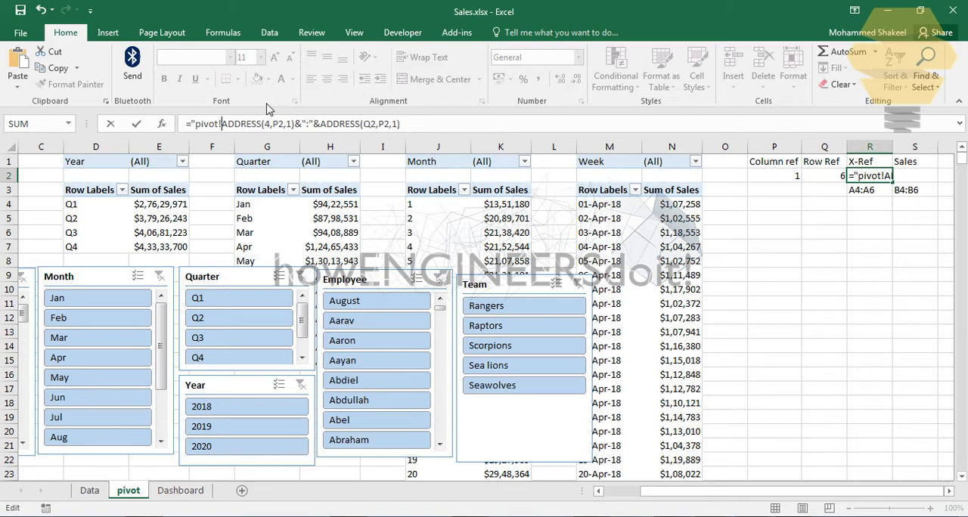
pyautogui.write('"')
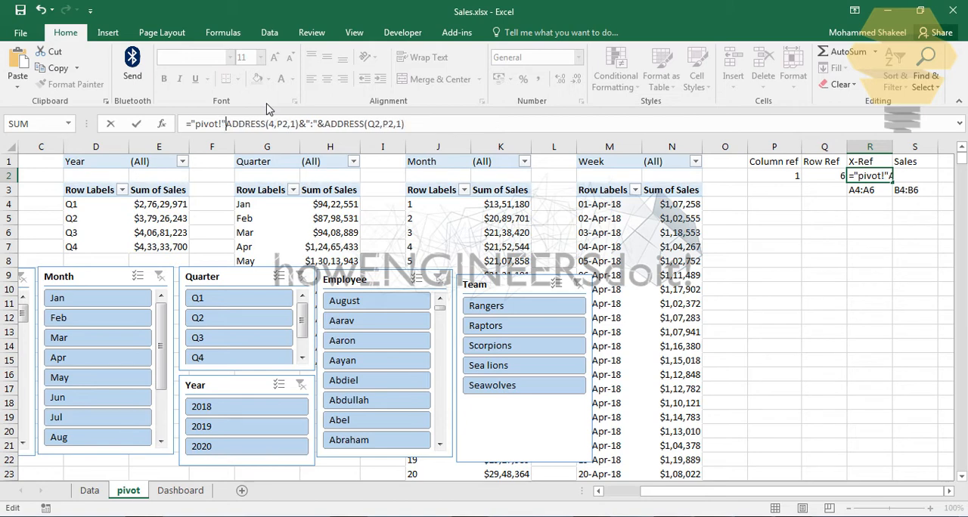
pyautogui.write('&')
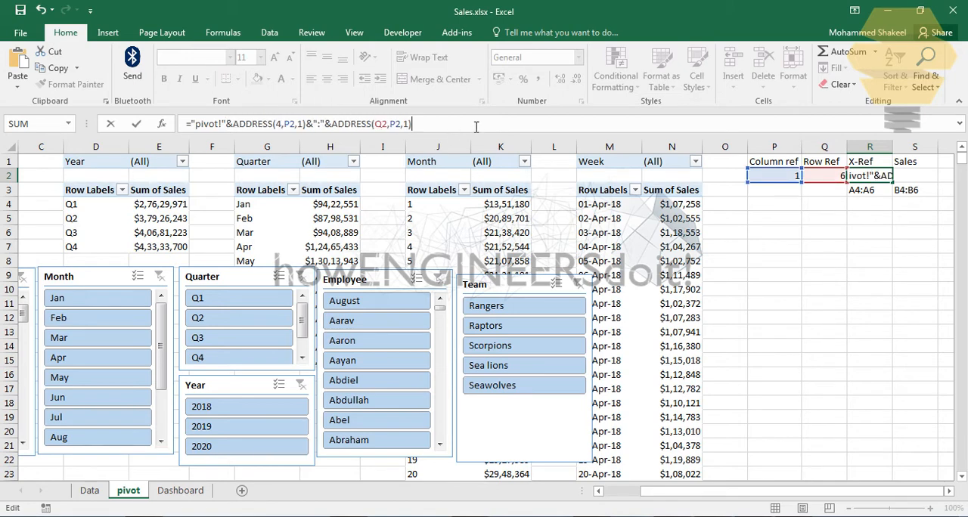
pyautogui.press('Return')
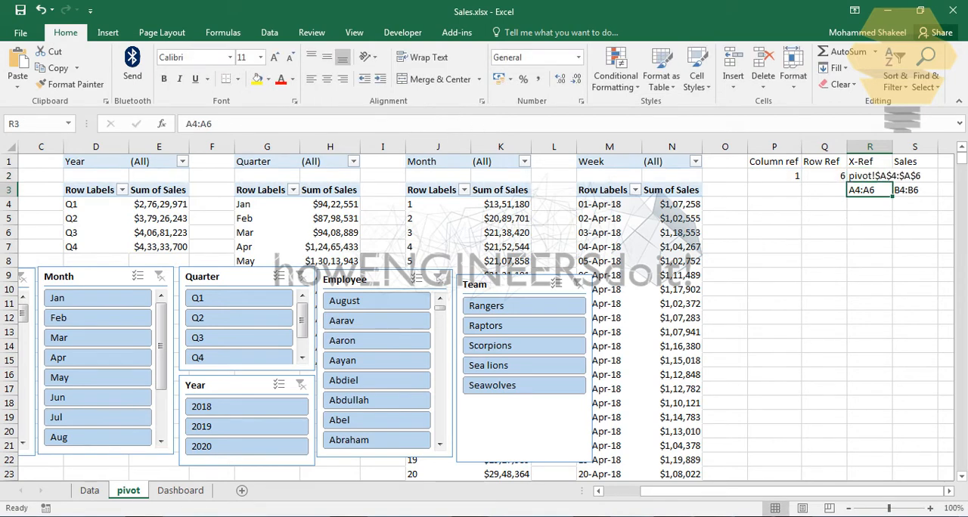
# Step: AutoFit the width of column R to the X-Ref reference
pyautogui.click(948, 491)
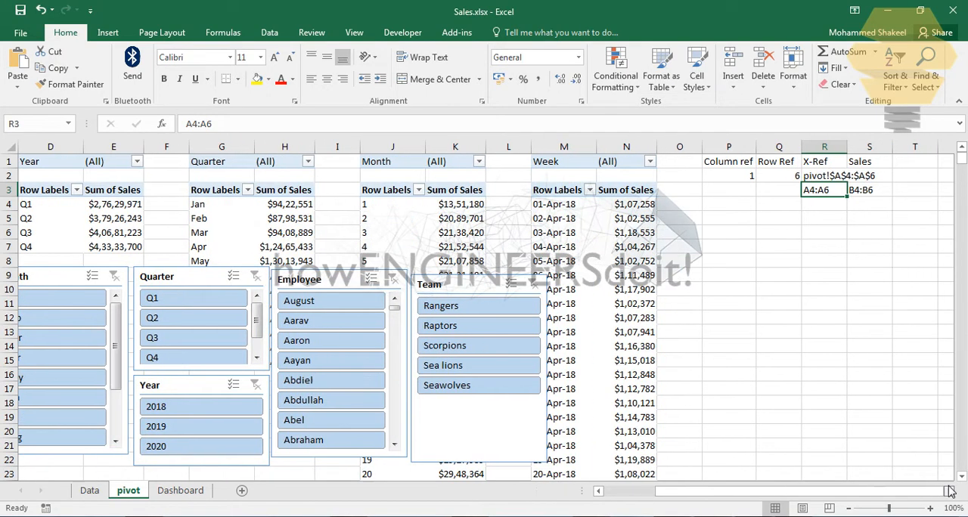
pyautogui.click(948, 491)
pyautogui.doubleClick(781, 146)
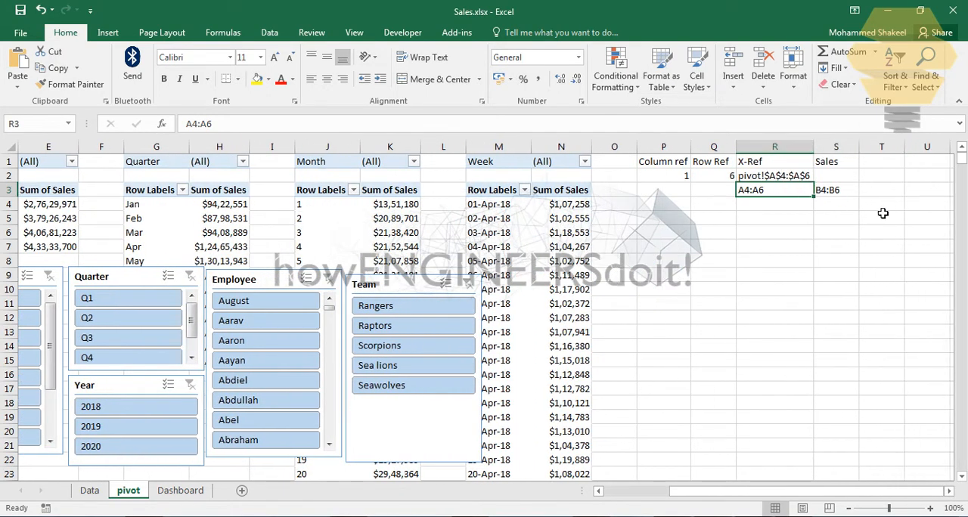
# Step: Copy the X-Ref formula text from R2 and paste it into the Sales cell S2
pyautogui.click(834, 173)
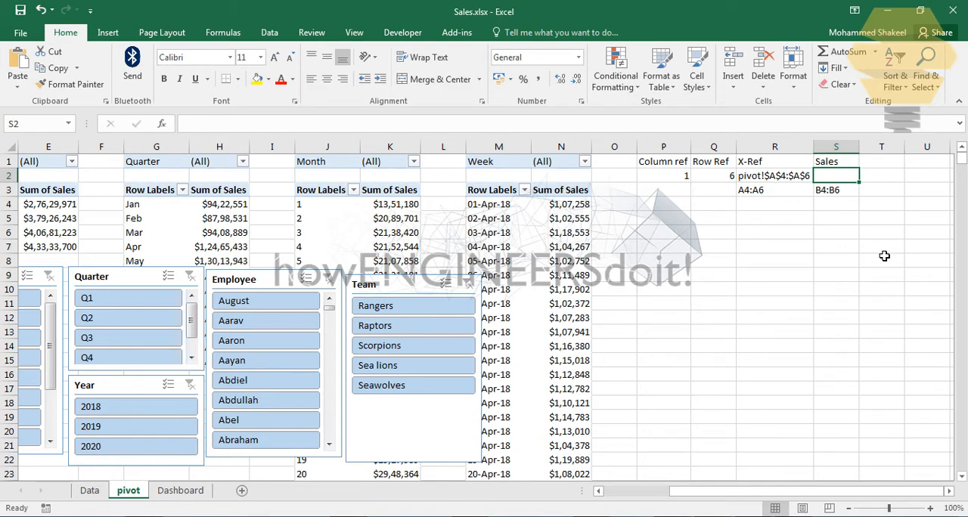
pyautogui.click(785, 177)
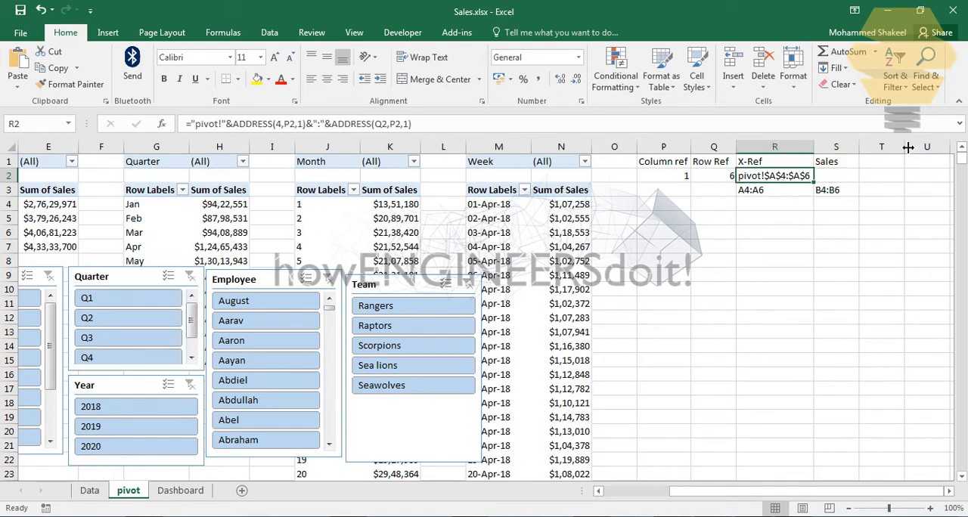
pyautogui.tripleClick(265, 123)
pyautogui.hotkey('ctrl', 'c')
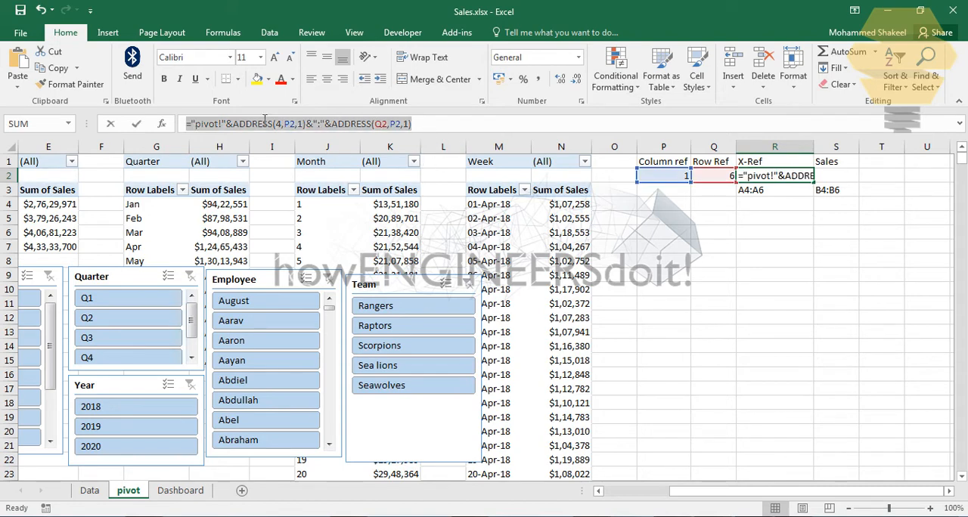
pyautogui.click(840, 178)
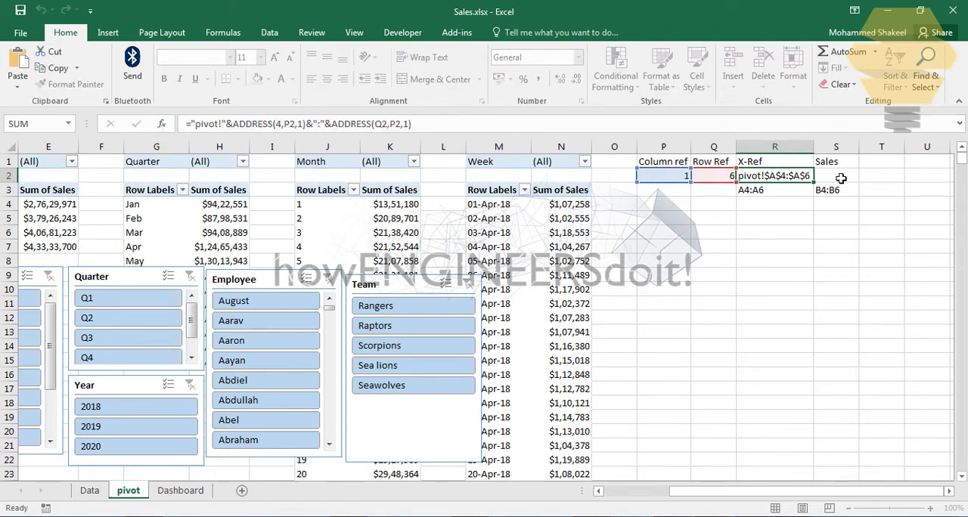
pyautogui.click(841, 178)
pyautogui.click(464, 125)
pyautogui.hotkey('ctrl', 'v')
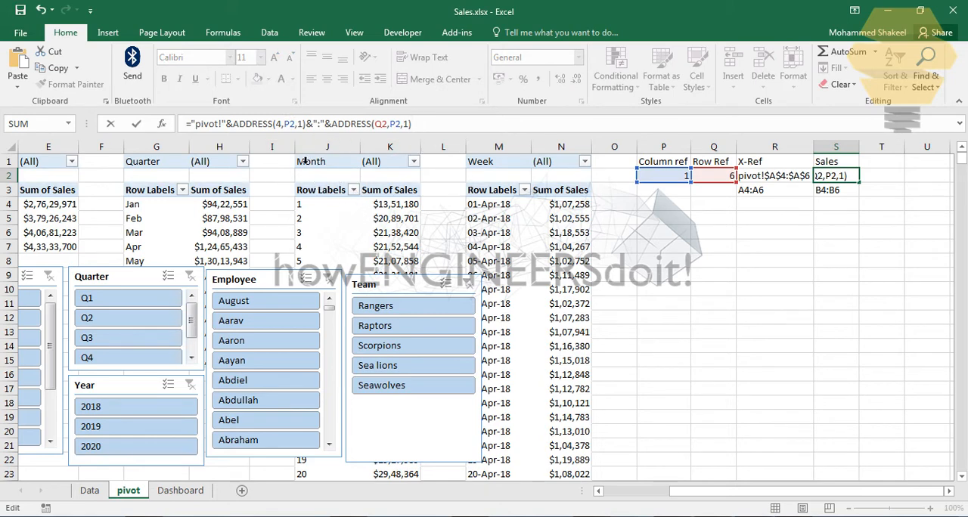
# Step: Change the column argument from P2 to P2+1 in both ADDRESS functions of the S2 formula
pyautogui.click(285, 125)
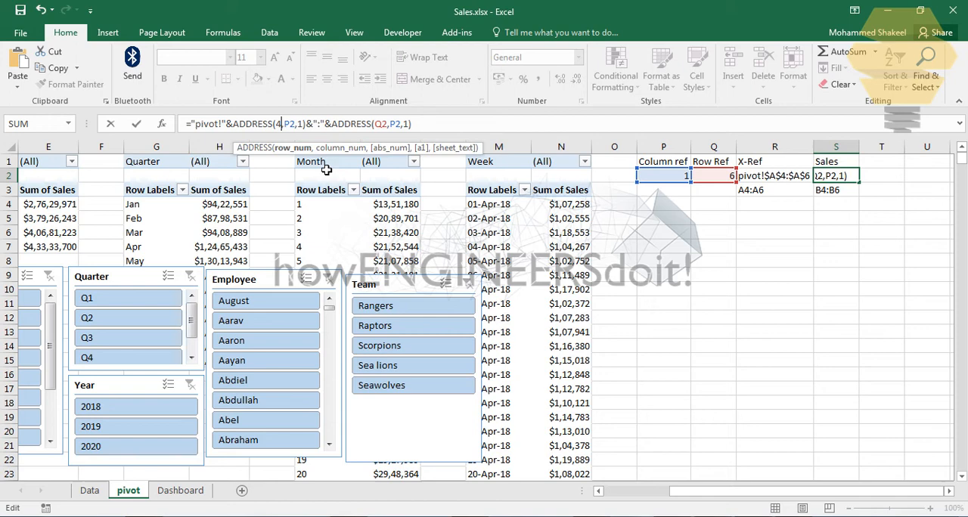
pyautogui.click(293, 124)
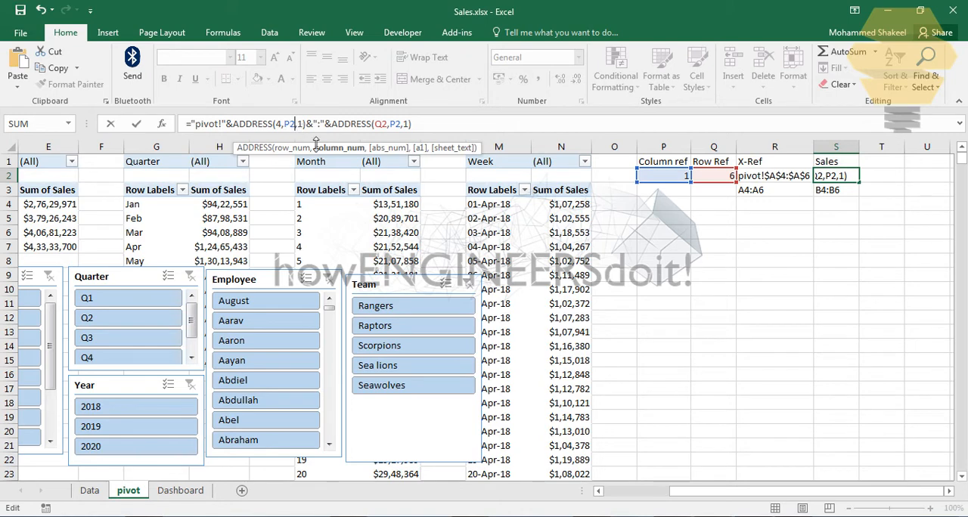
pyautogui.write('+1')
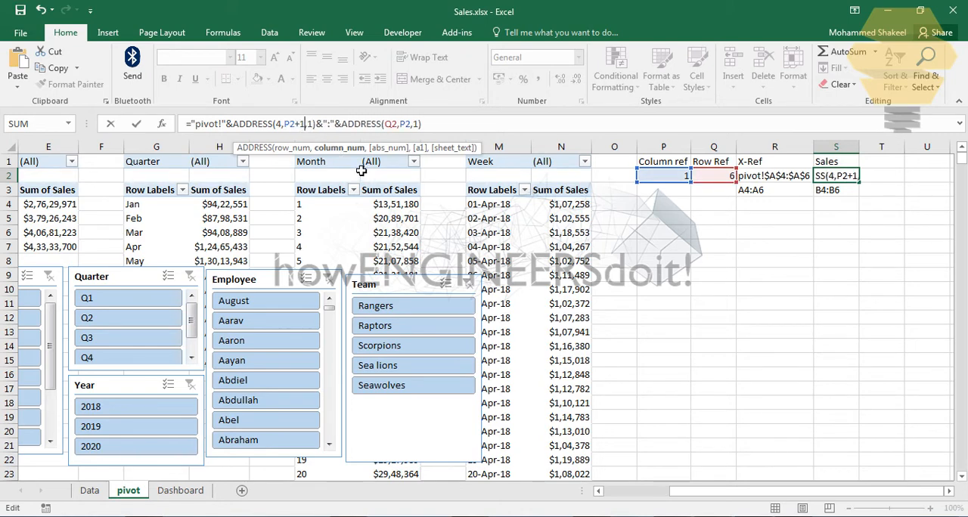
pyautogui.click(405, 125)
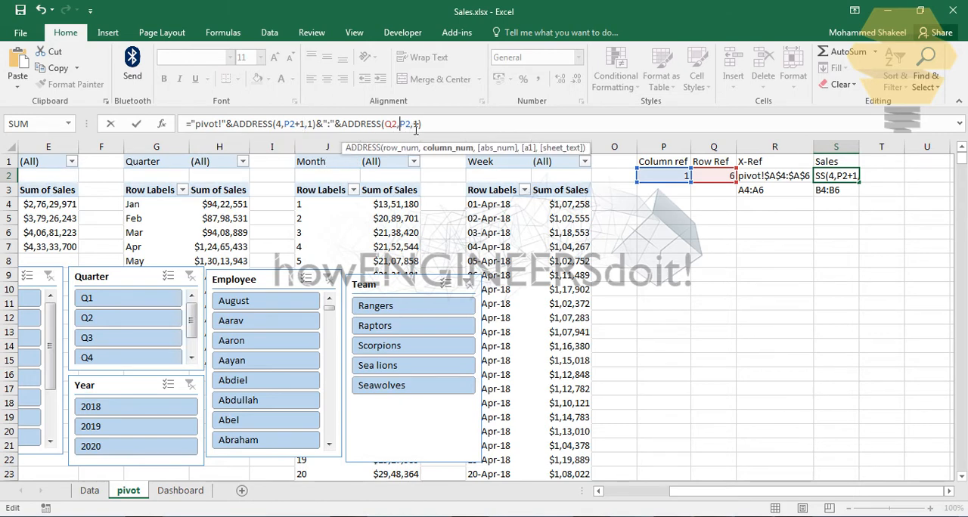
pyautogui.press('Right')
pyautogui.write('+1')
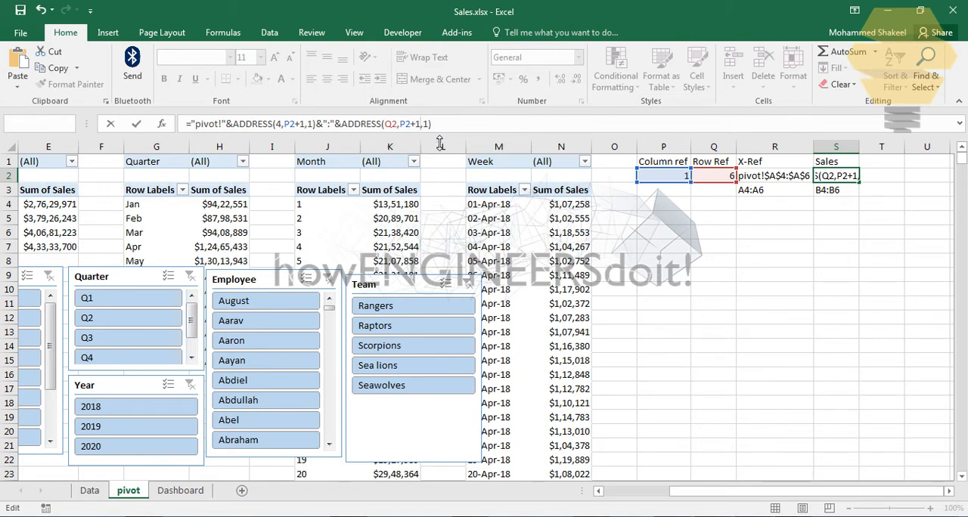
pyautogui.press('Return')
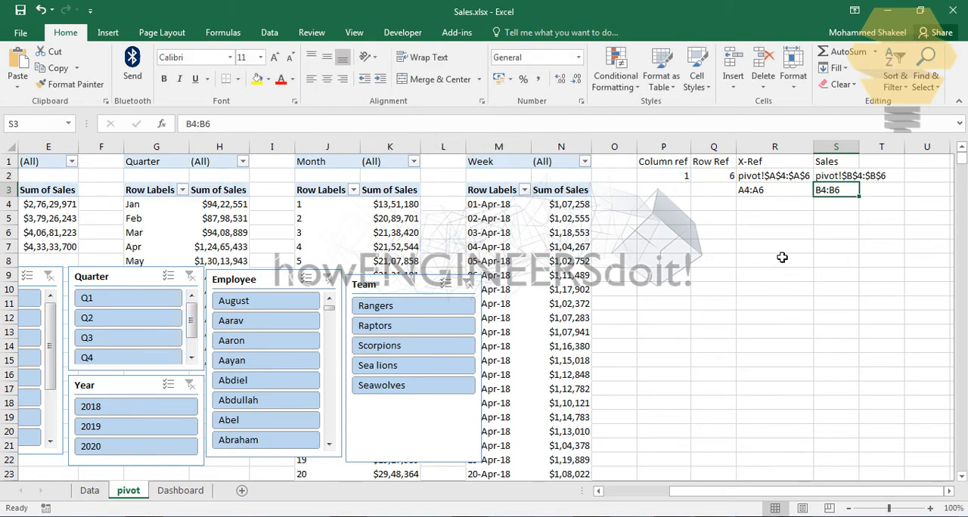
# Step: AutoFit the width of column S to the Sales reference
pyautogui.doubleClick(858, 145)
pyautogui.press('Down')
pyautogui.press('Down')
pyautogui.press('Down')
pyautogui.press('Down')
pyautogui.press('Down')
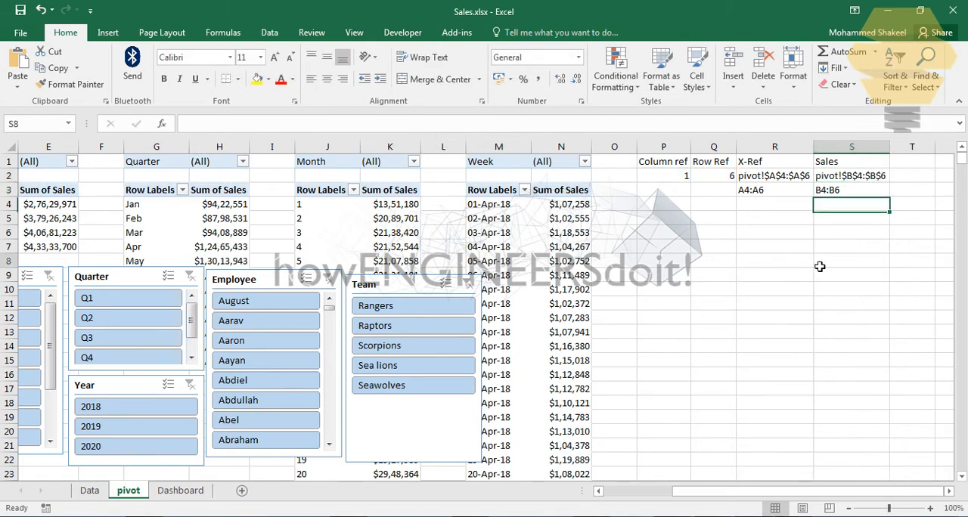
# Step: Start a new workbook-scoped defined name called X_Ref for the X-Ref cell R2
pyautogui.click(784, 235)
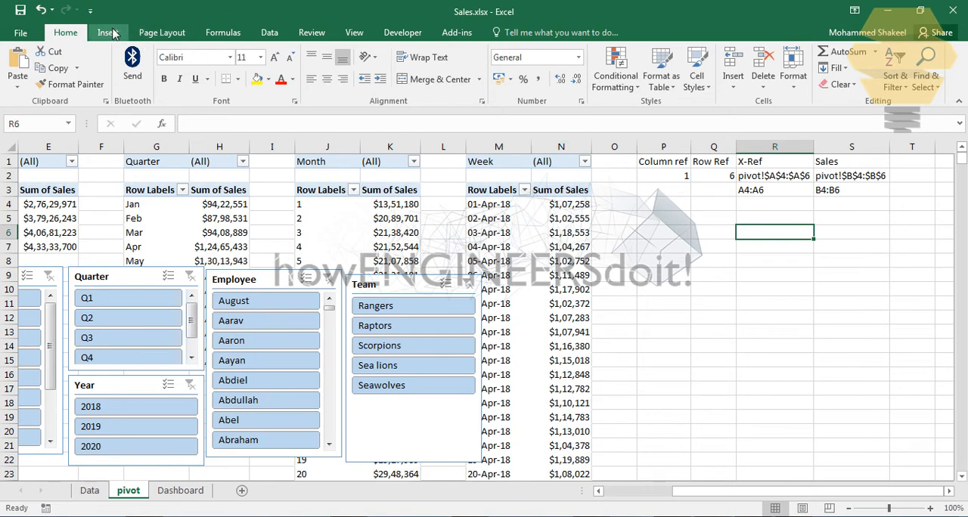
pyautogui.click(221, 33)
pyautogui.press('Up')
pyautogui.press('Up')
pyautogui.press('Up')
pyautogui.press('Up')
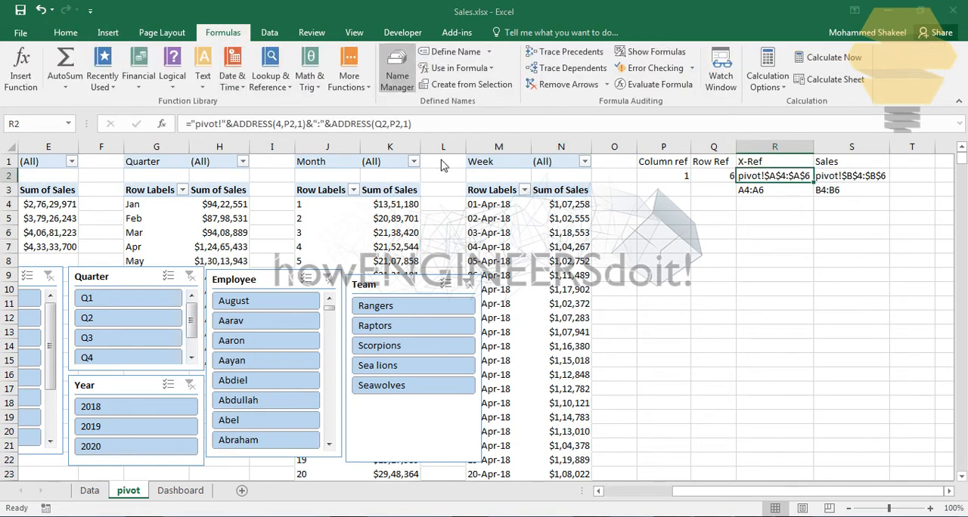
pyautogui.click(397, 76)
pyautogui.click(419, 199)
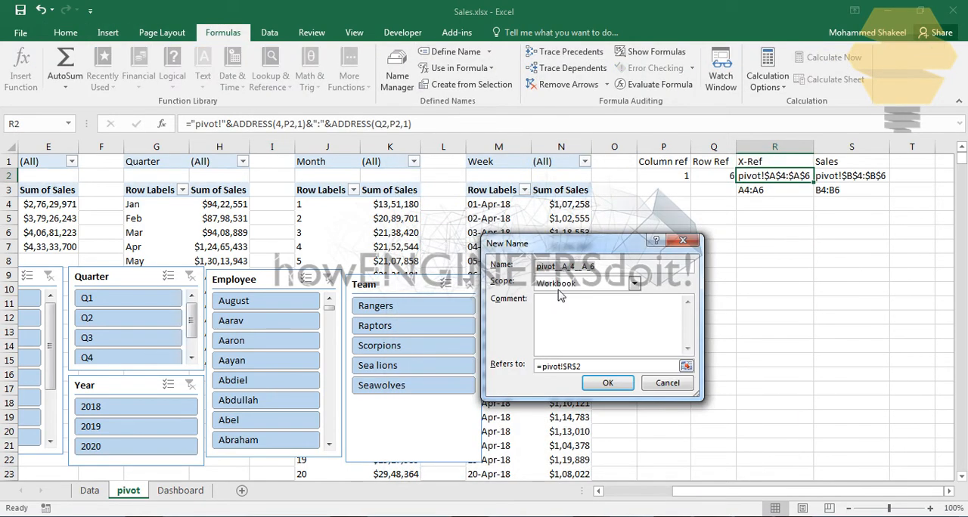
pyautogui.press('Escape')
pyautogui.click(427, 196)
pyautogui.click(548, 267)
pyautogui.write('X_Ref')
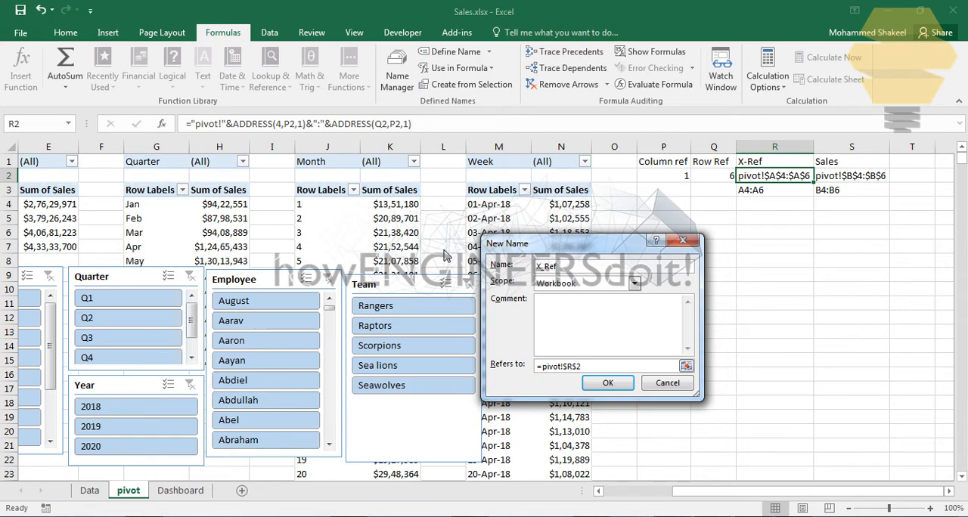
# Step: Make the X_Ref name refer to =INDIRECT(pivot!$R$2) and save it
pyautogui.click(611, 367)
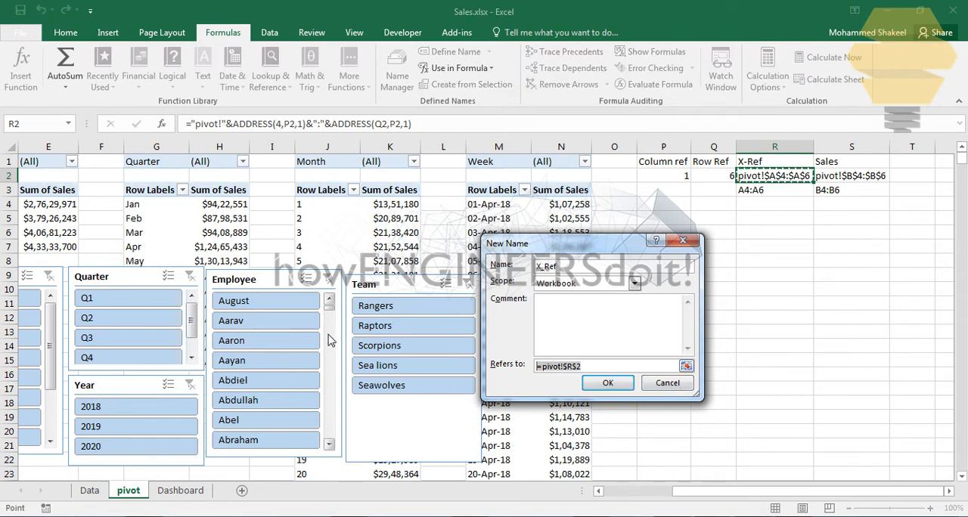
pyautogui.write('=indirect(')
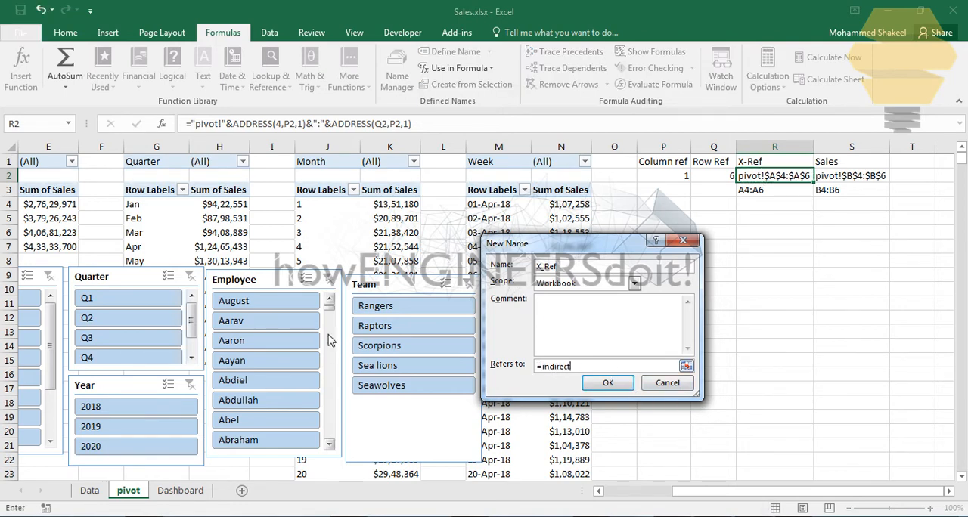
pyautogui.click(774, 181)
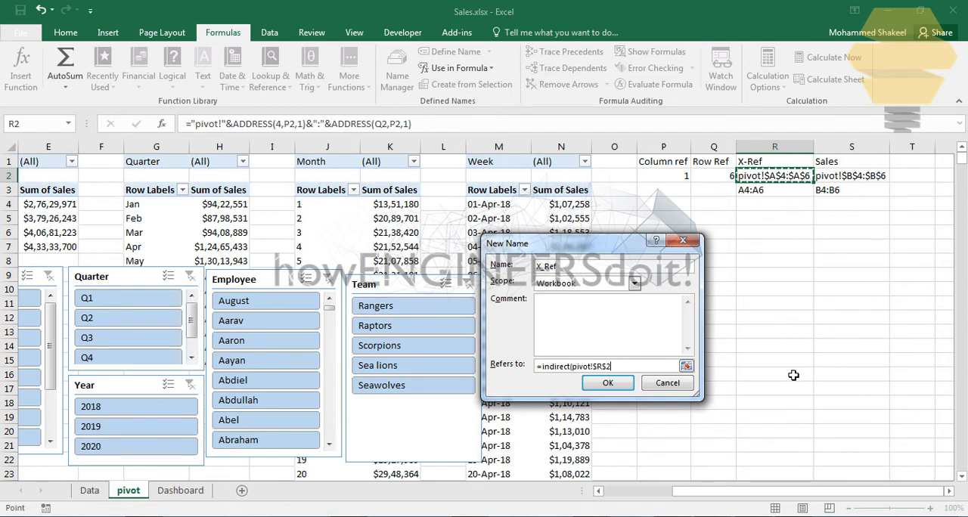
pyautogui.write(')')
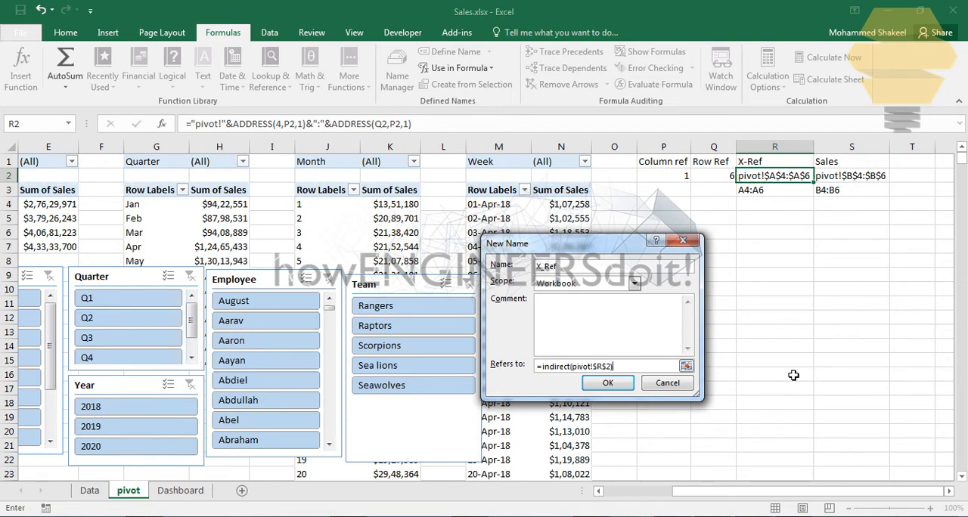
pyautogui.click(609, 383)
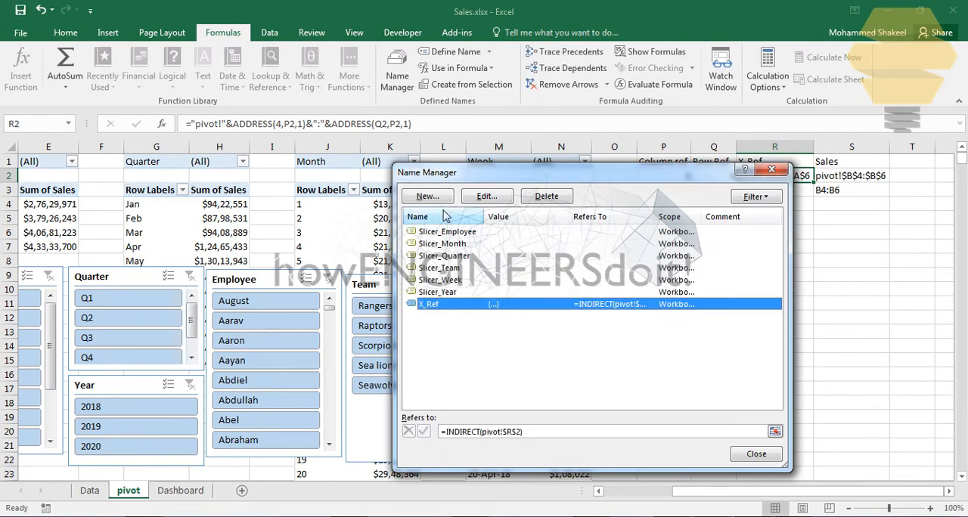
# Step: Define a second workbook-scoped name, Sales, that refers to =INDIRECT(pivot!$S$2), and leave the name manager
pyautogui.click(427, 196)
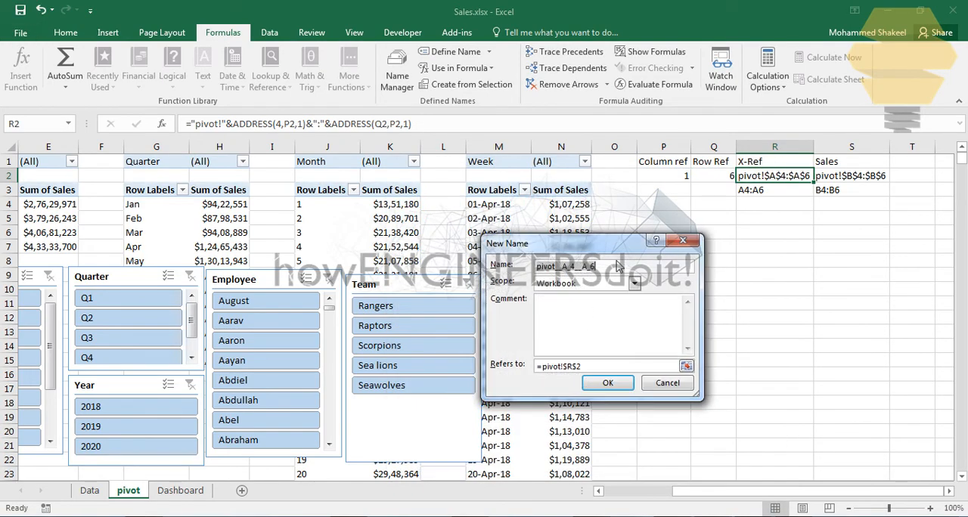
pyautogui.hotkey('ctrl', 'a')
pyautogui.write('Sale')
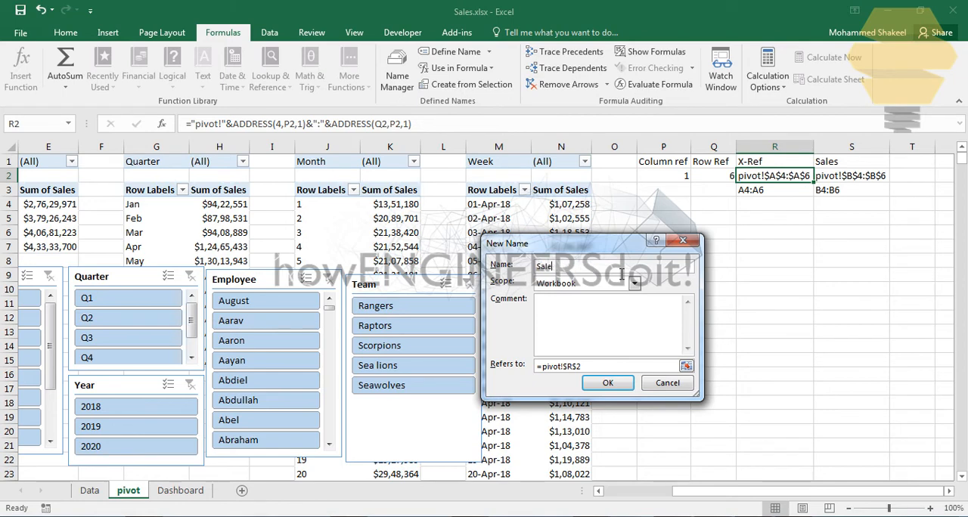
pyautogui.click(596, 368)
pyautogui.hotkey('ctrl', 'a')
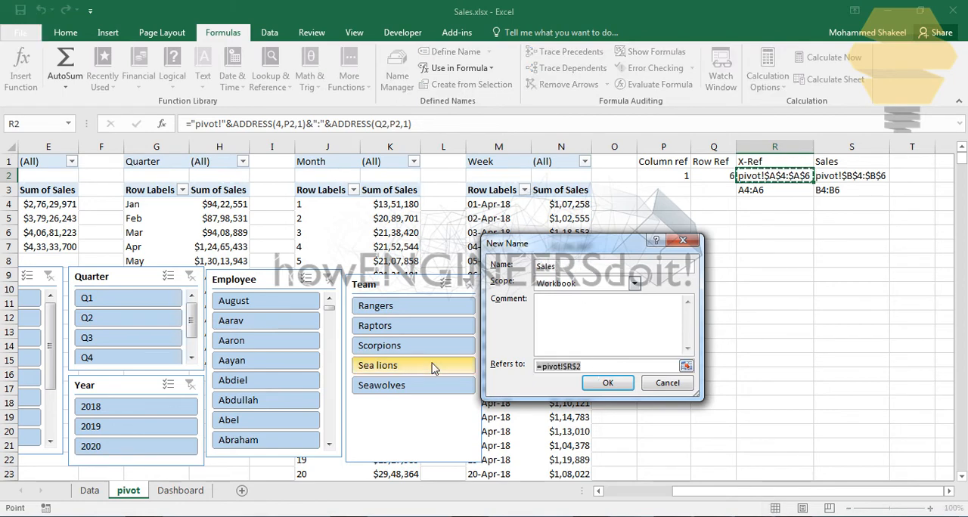
pyautogui.write('=indirect')
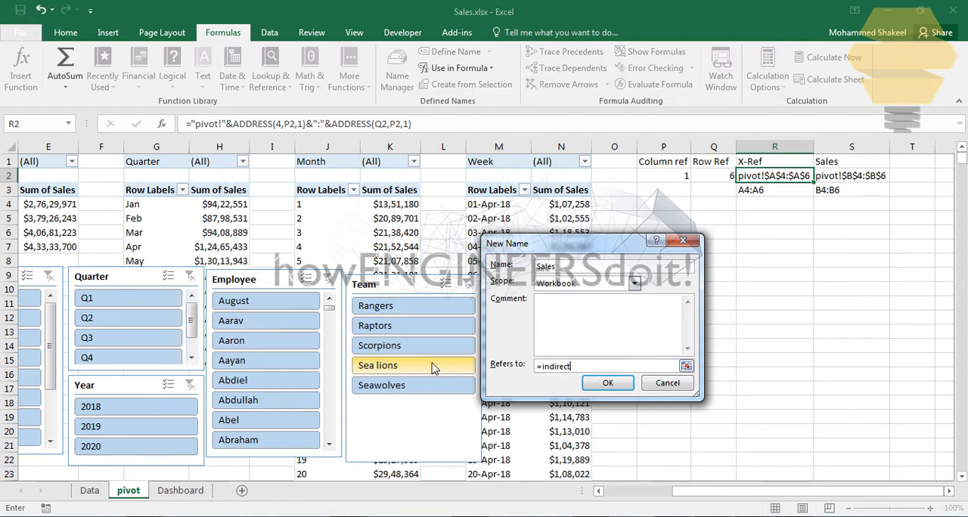
pyautogui.write('(')
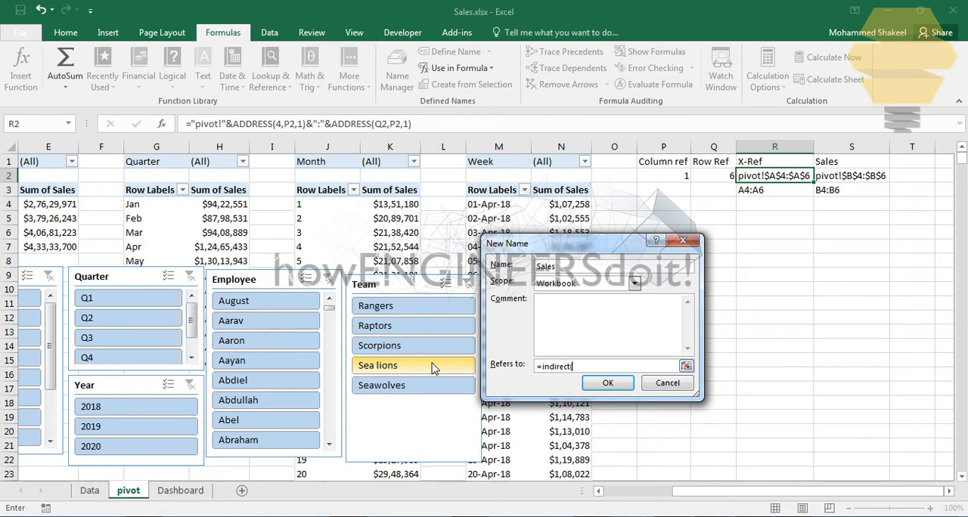
pyautogui.click(838, 179)
pyautogui.write(')')
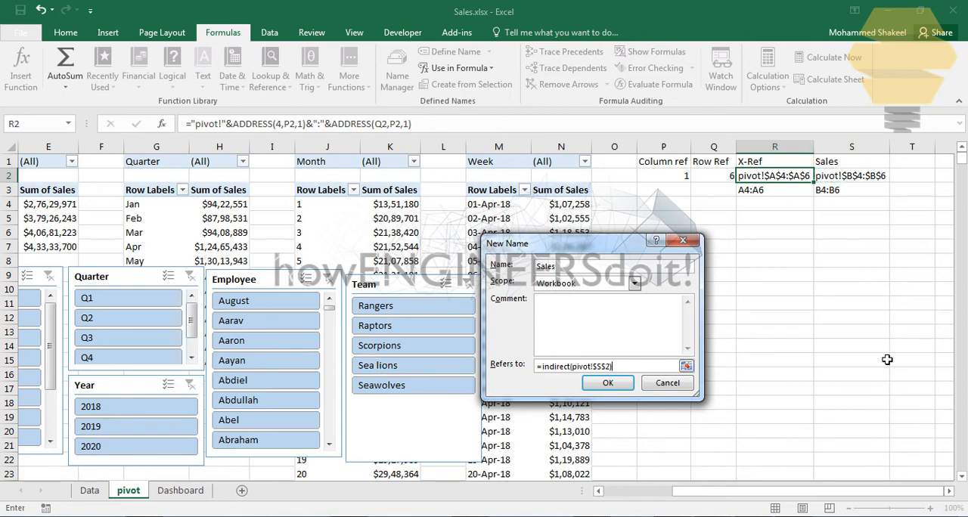
pyautogui.click(595, 393)
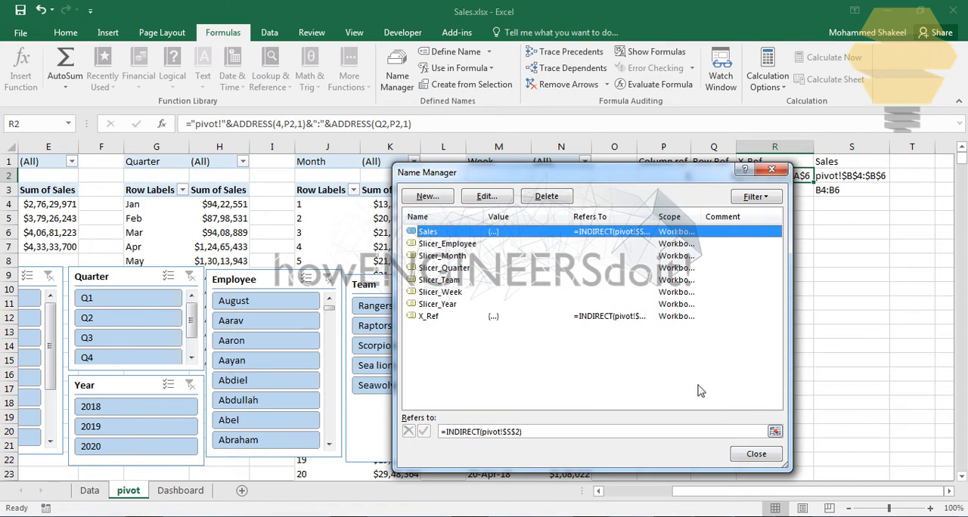
pyautogui.click(756, 454)
# Step: Insert a blank 2-D clustered column chart on the pivot sheet, starting from an empty cell
pyautogui.click(829, 261)
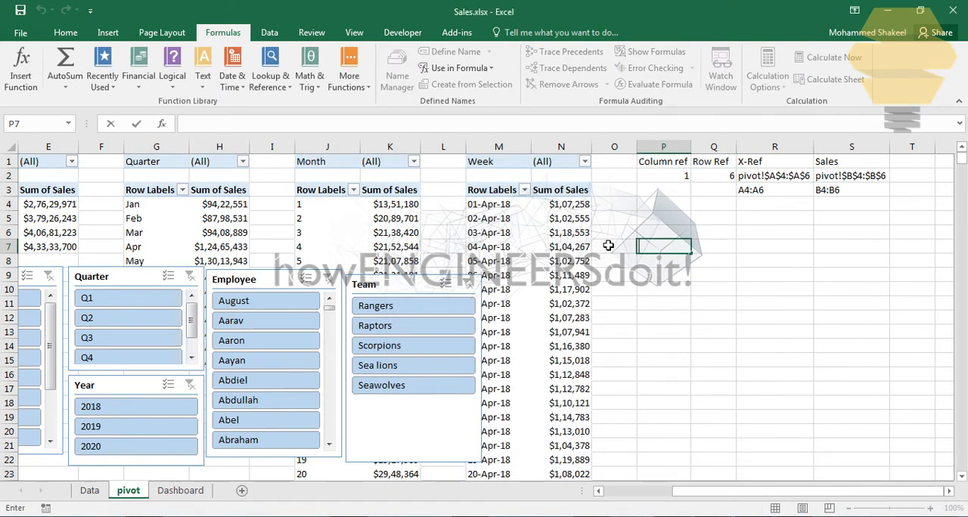
pyautogui.click(713, 221)
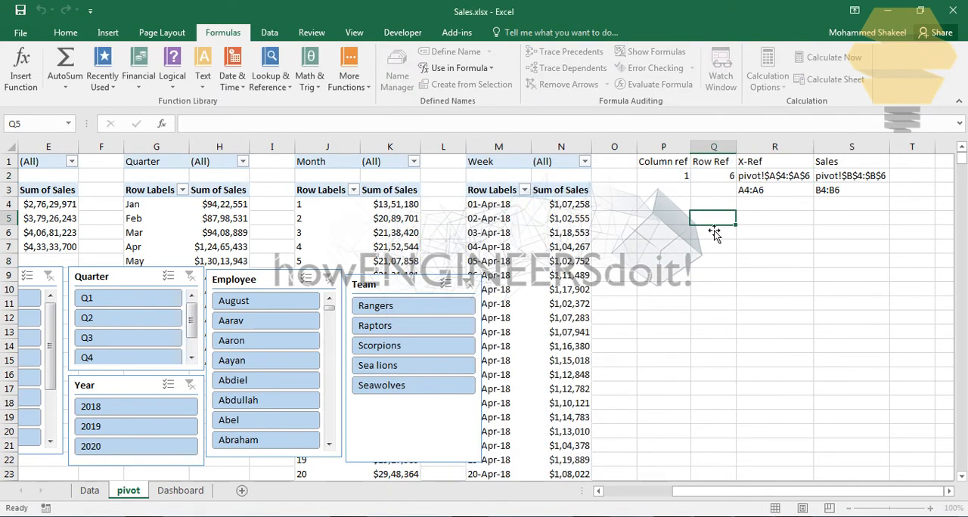
pyautogui.click(105, 32)
pyautogui.click(391, 52)
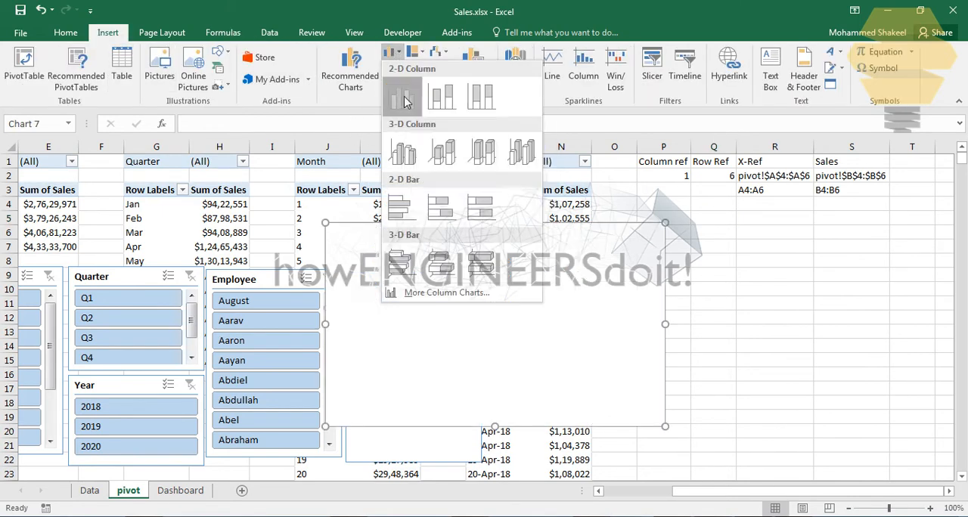
pyautogui.click(401, 96)
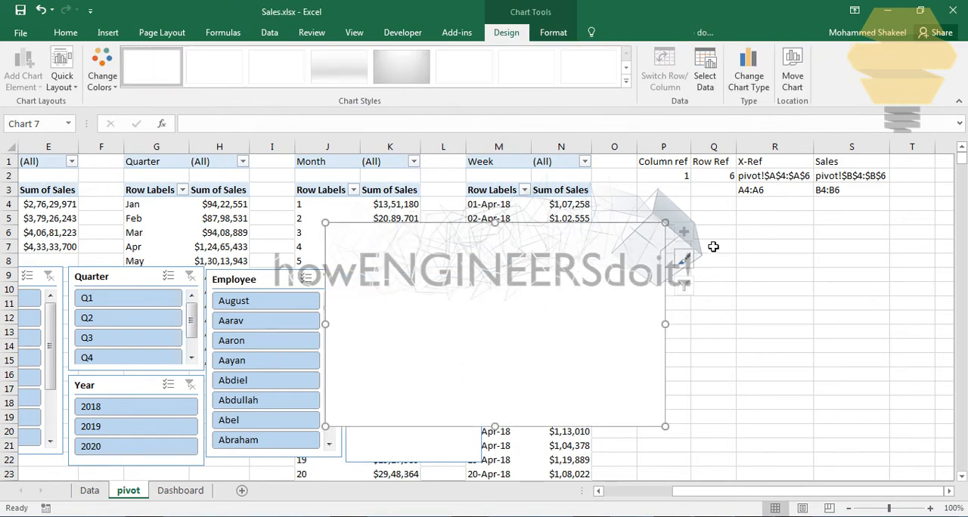
# Step: Add a data series named Sales to the blank column chart
pyautogui.rightClick(644, 292)
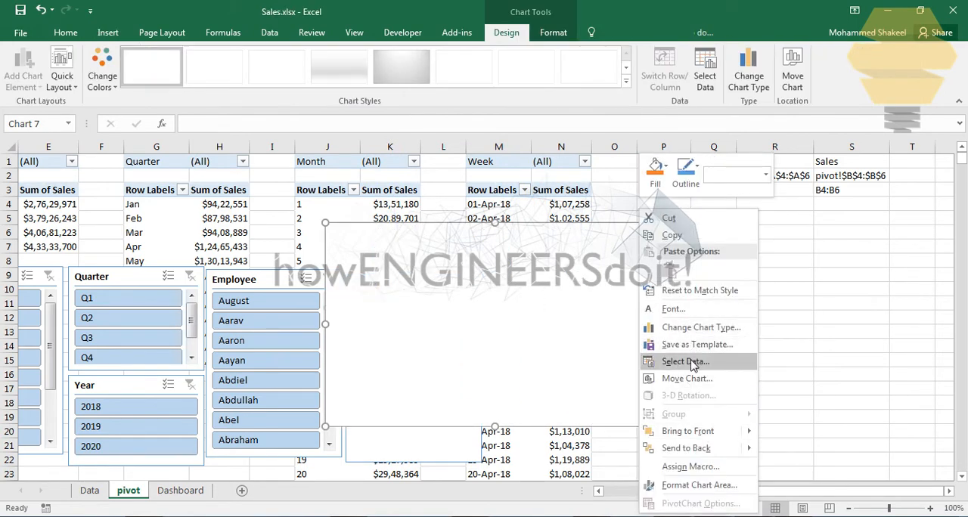
pyautogui.click(650, 359)
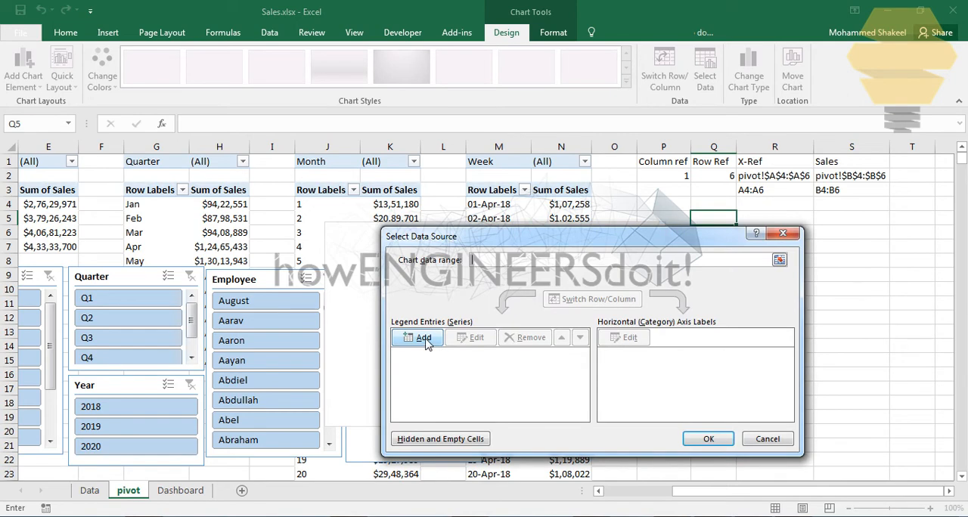
pyautogui.click(423, 338)
pyautogui.click(622, 331)
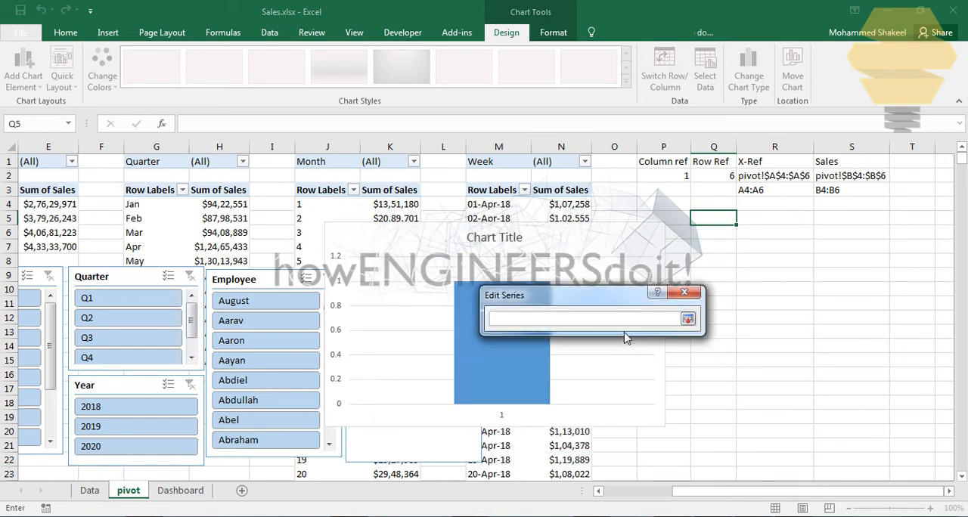
pyautogui.click(671, 299)
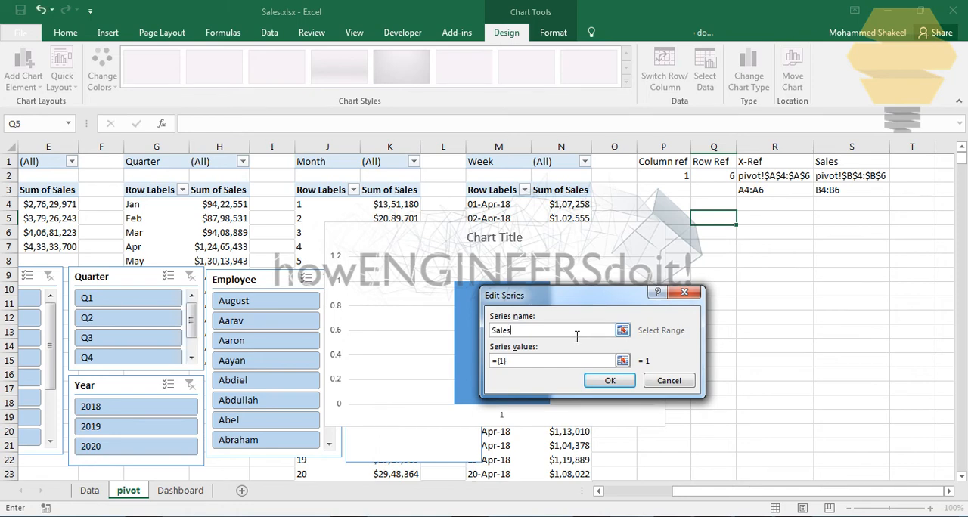
# Step: Set the new series' values to the named range with =pivot!Sales and save the series
pyautogui.click(622, 361)
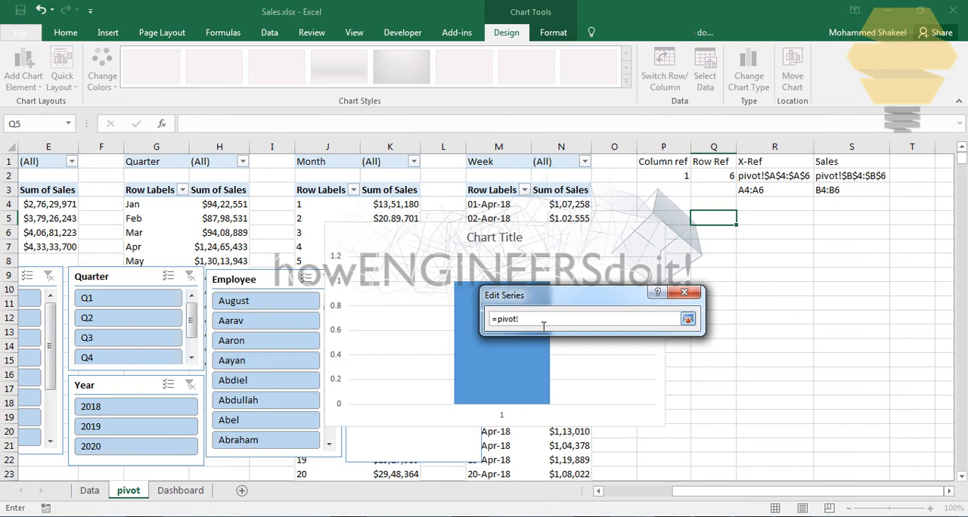
pyautogui.press('F3')
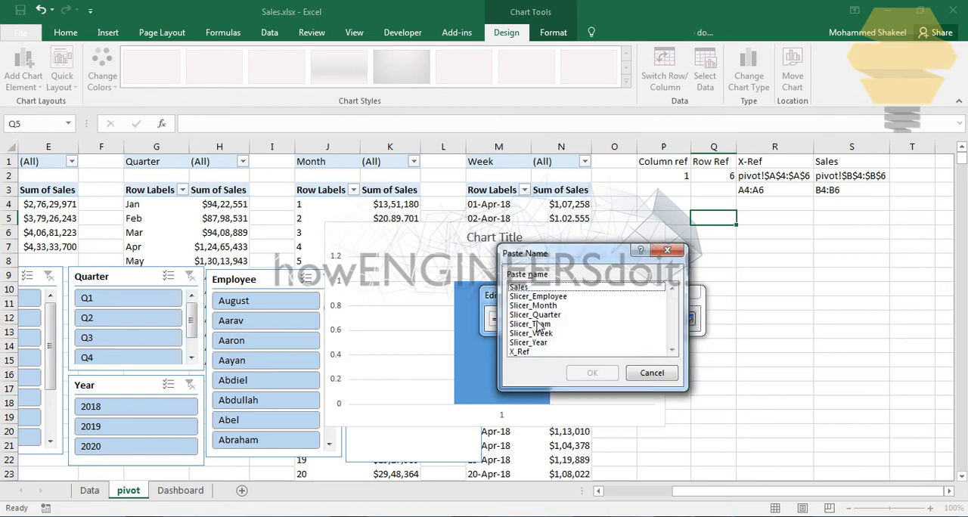
pyautogui.doubleClick(530, 289)
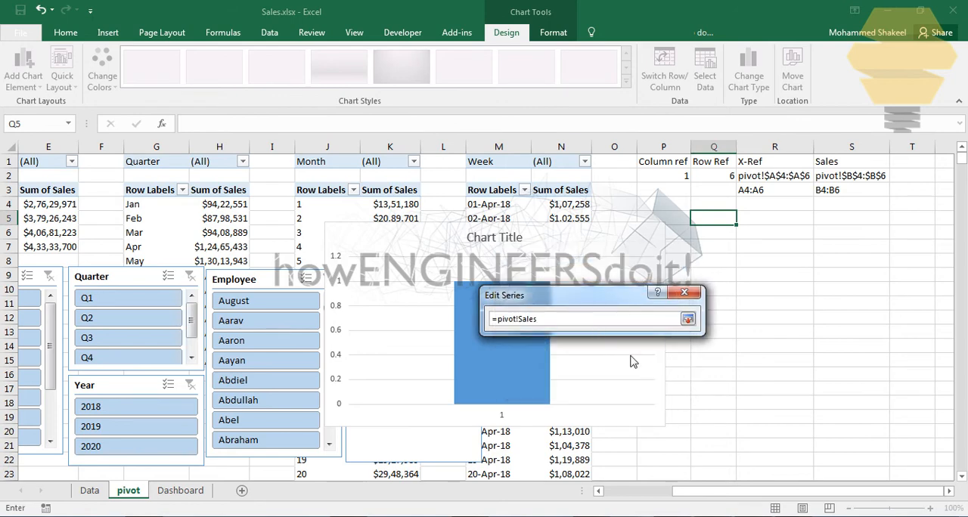
pyautogui.click(691, 319)
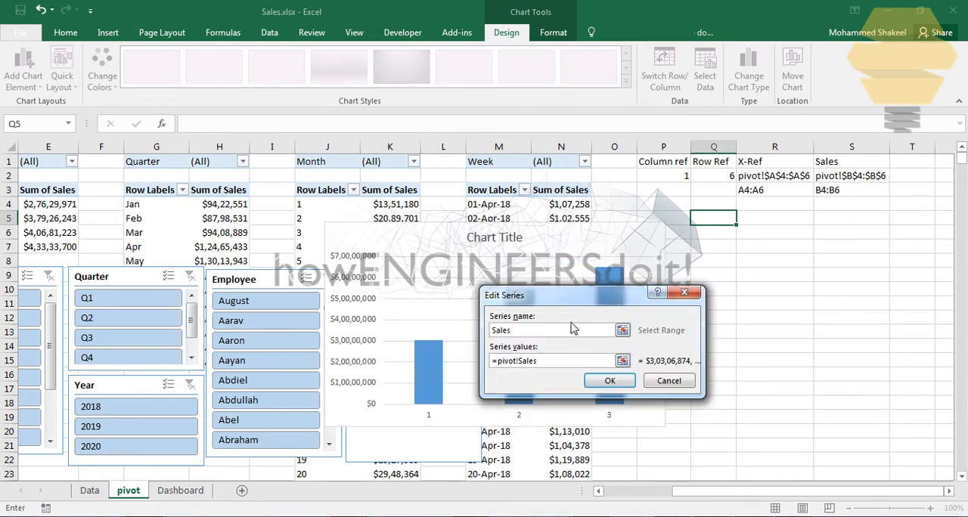
pyautogui.moveTo(571, 302); pyautogui.dragTo(715, 296)
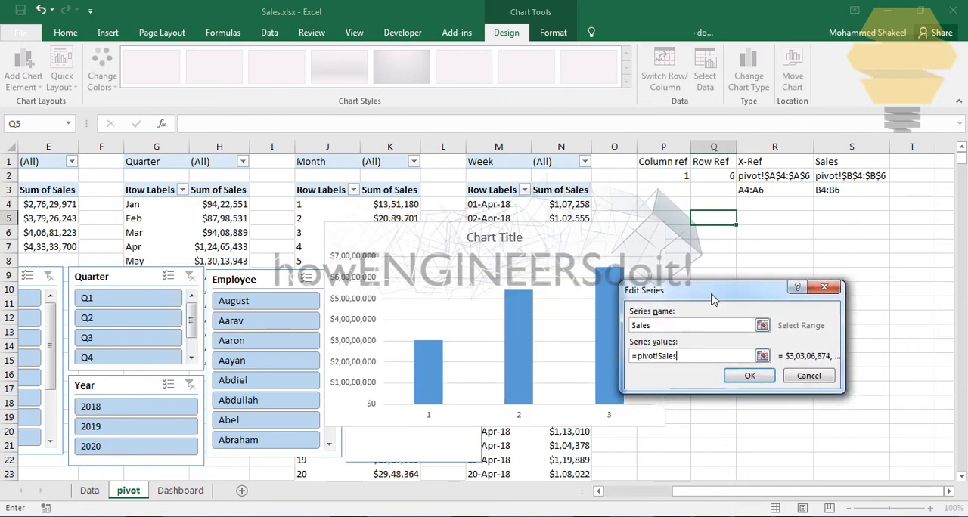
pyautogui.click(749, 373)
# Step: Set the chart's horizontal axis labels to =pivot!X_Ref and apply the data source
pyautogui.click(627, 338)
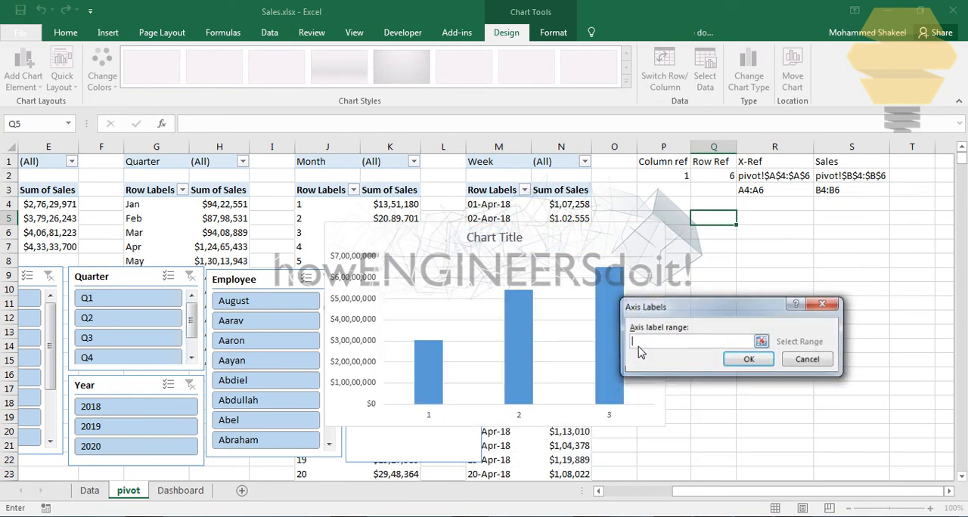
pyautogui.click(759, 337)
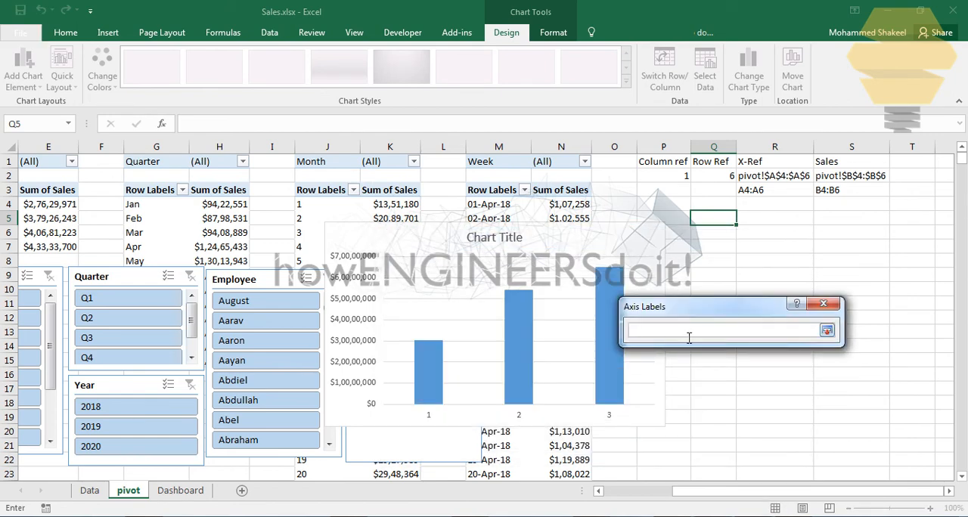
pyautogui.click(827, 330)
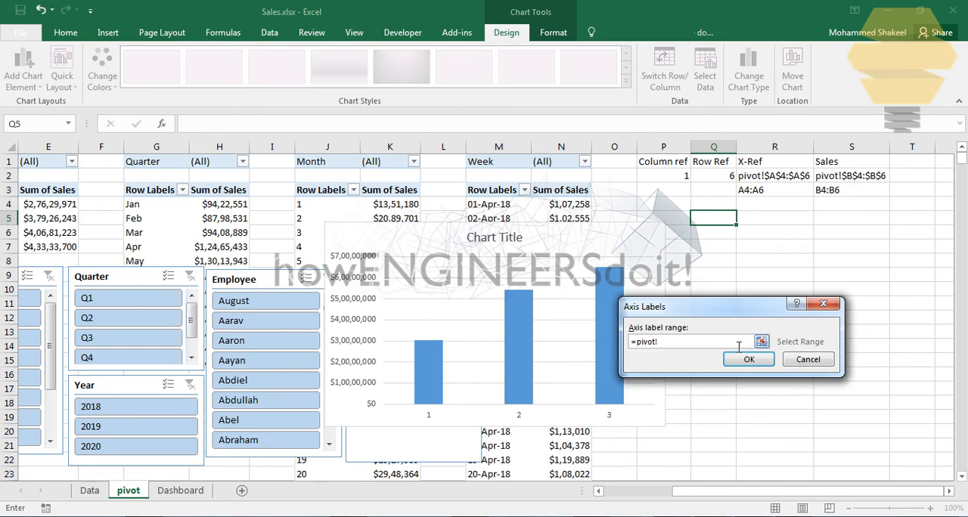
pyautogui.press('F3')
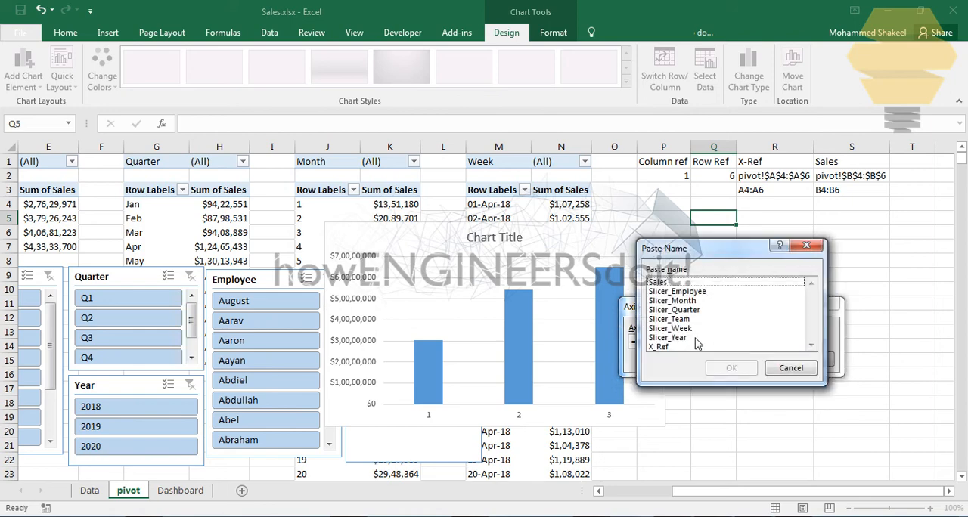
pyautogui.doubleClick(662, 348)
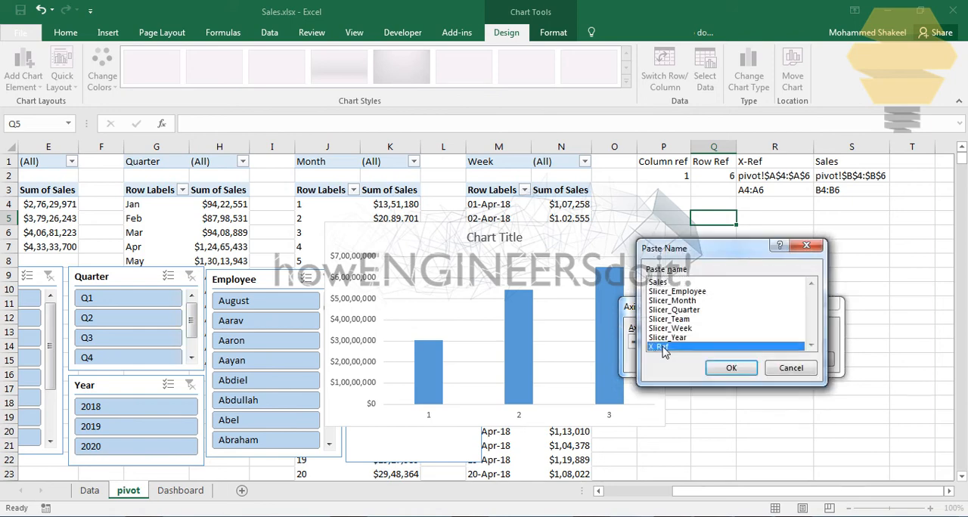
pyautogui.click(746, 362)
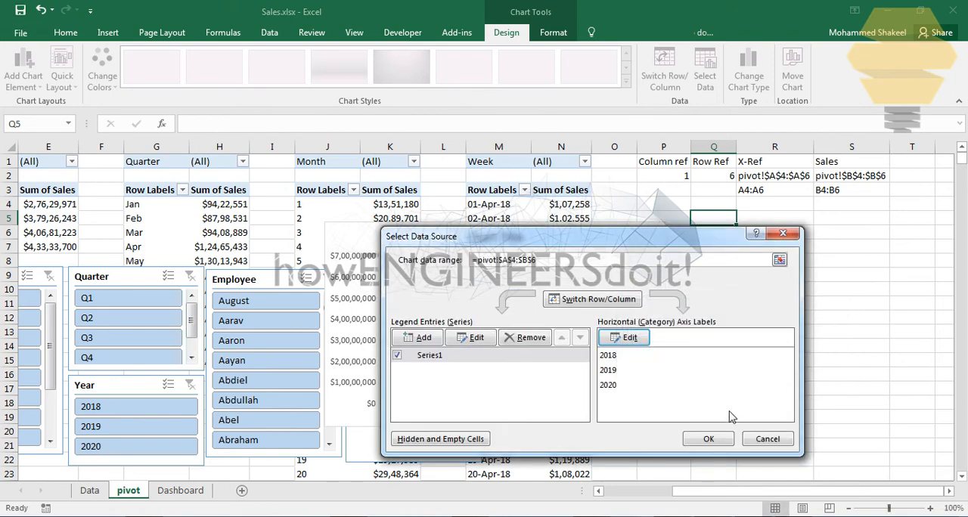
pyautogui.click(708, 438)
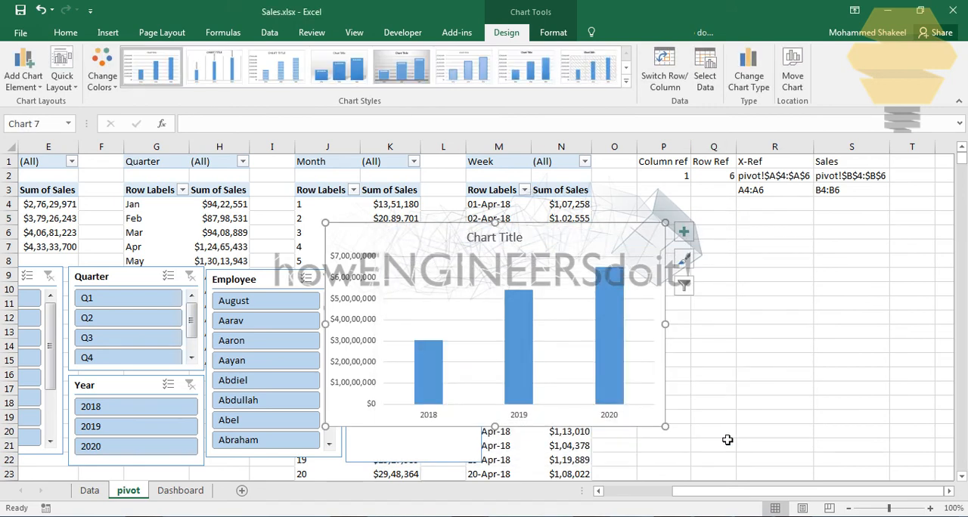
# Step: Move the column chart up to just below the pivot filter rows and change its title to "Sales by"
pyautogui.moveTo(606, 237); pyautogui.dragTo(508, 201)
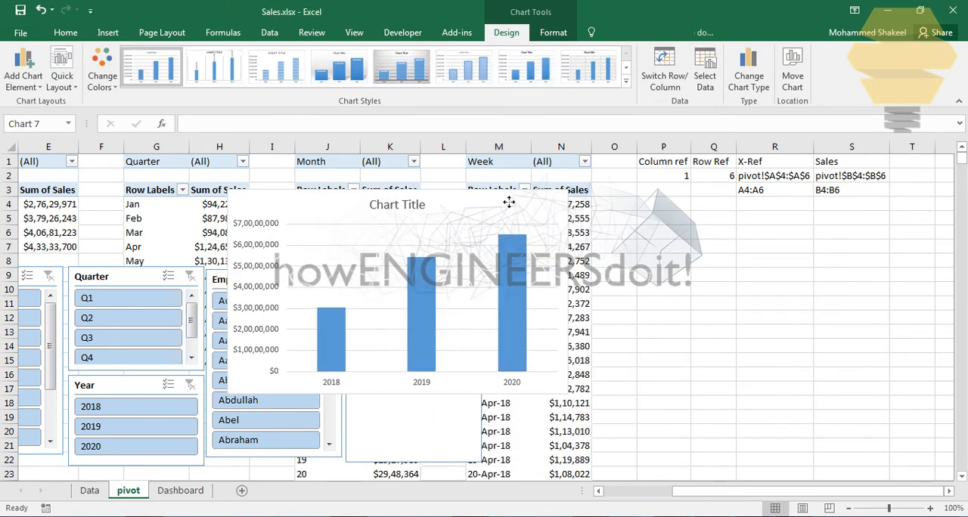
pyautogui.click(426, 209)
pyautogui.click(391, 210)
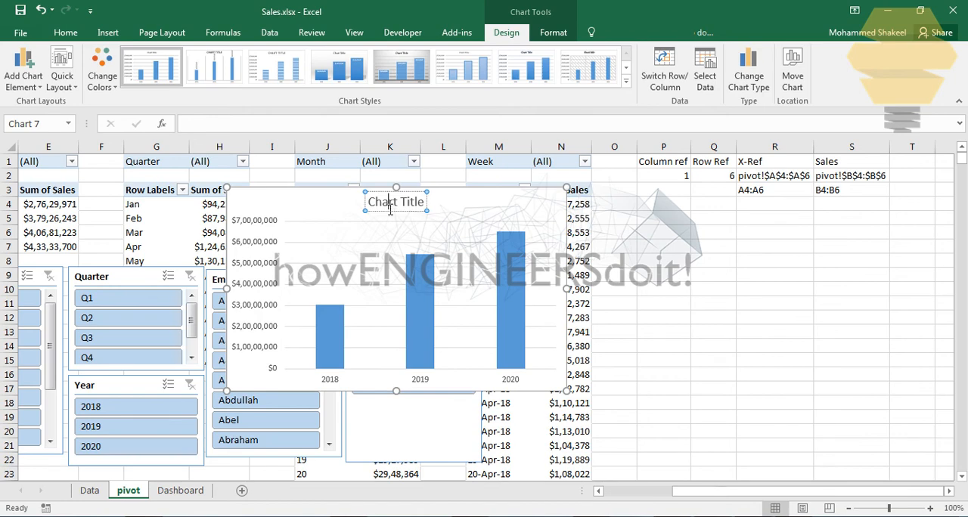
pyautogui.moveTo(380, 210); pyautogui.dragTo(449, 211)
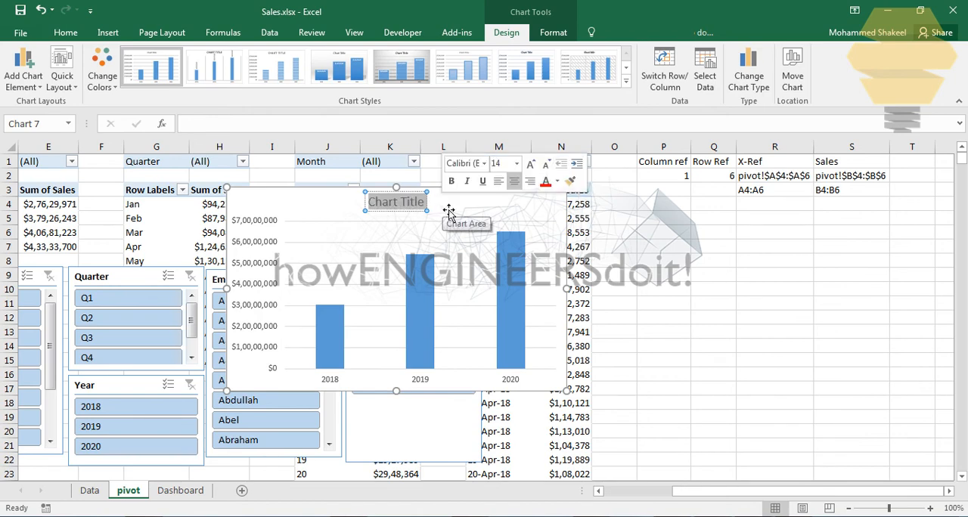
pyautogui.write('Sales')
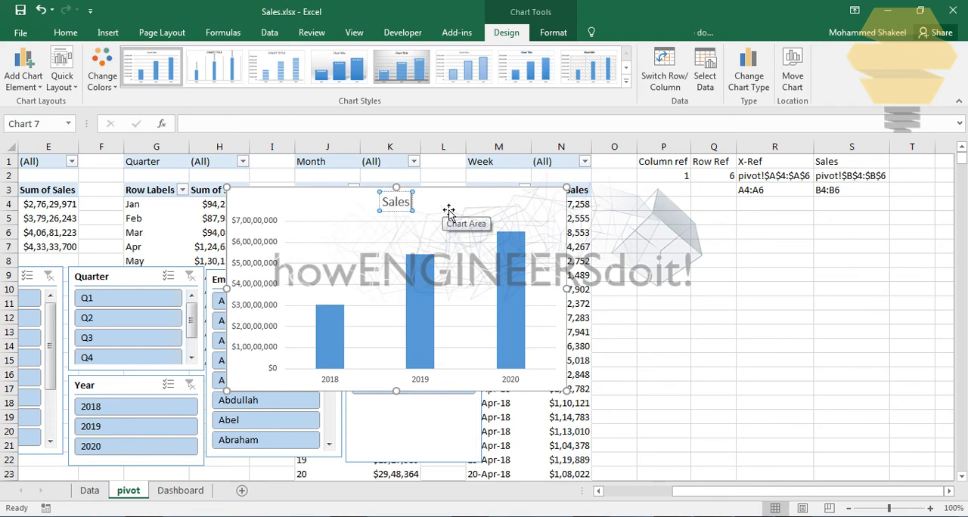
pyautogui.write(' by')
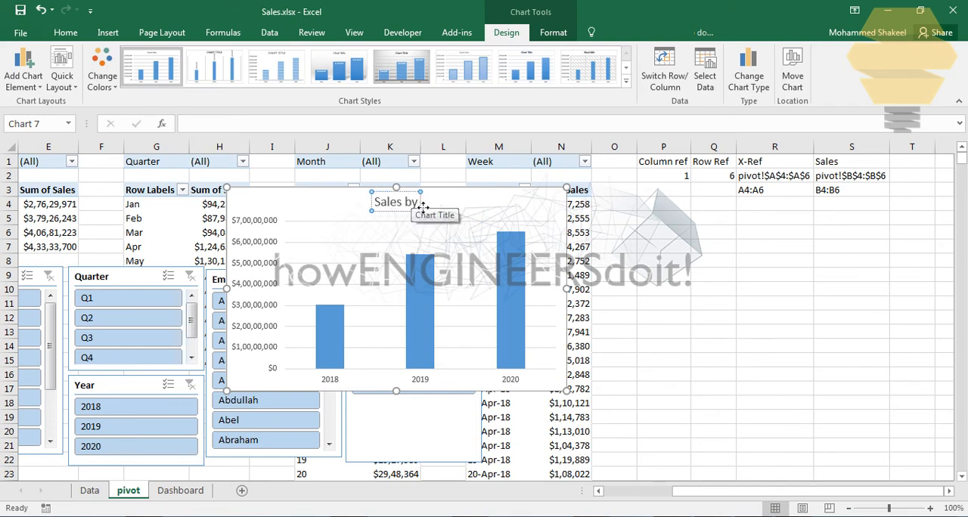
pyautogui.click(610, 259)
pyautogui.click(397, 209)
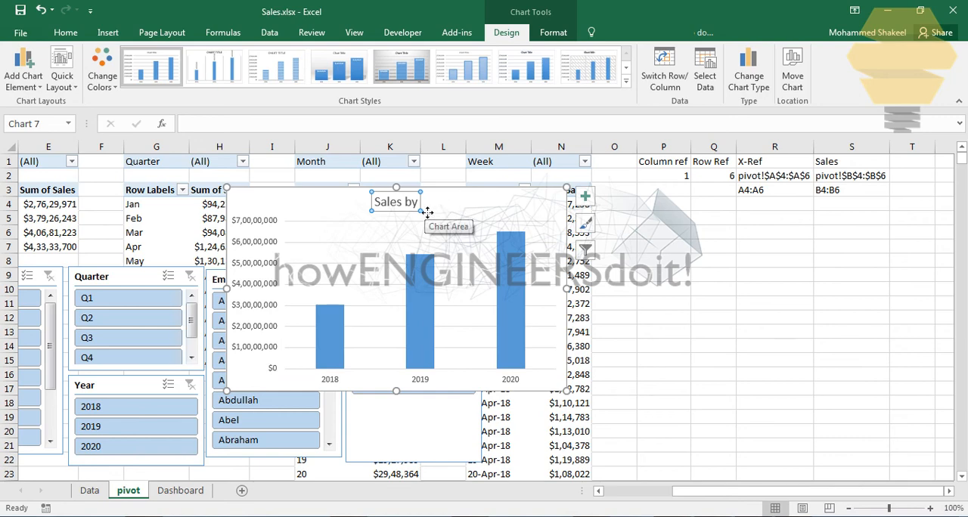
pyautogui.click(709, 274)
# Step: Filter the slicers to quarter Q2, month Apr, year 2018 and week 14, and move the chart clear of the daily sales pivot
pyautogui.moveTo(715, 496); pyautogui.dragTo(618, 496)
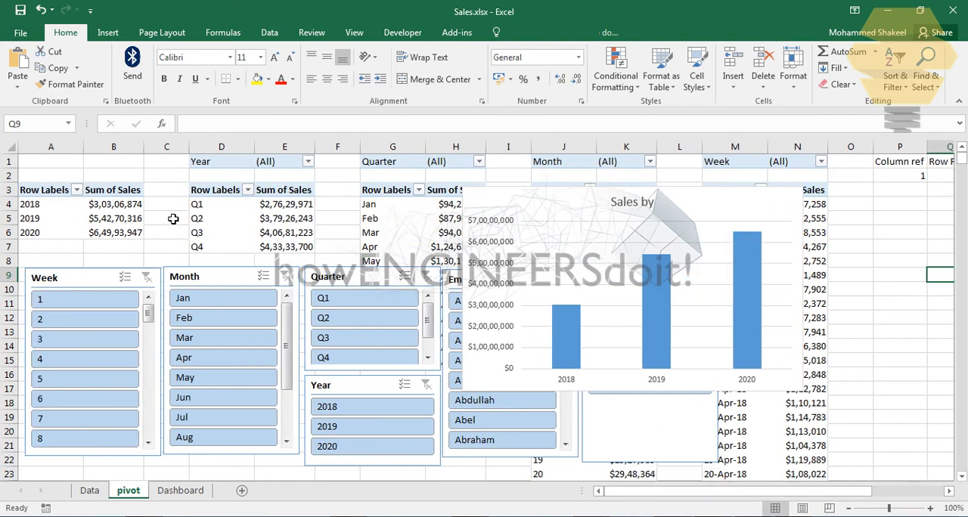
pyautogui.click(336, 318)
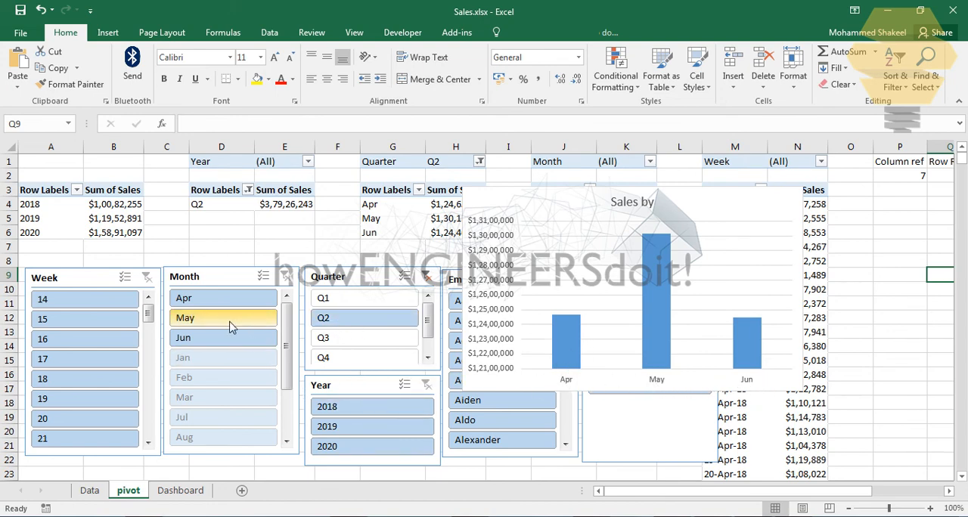
pyautogui.click(197, 303)
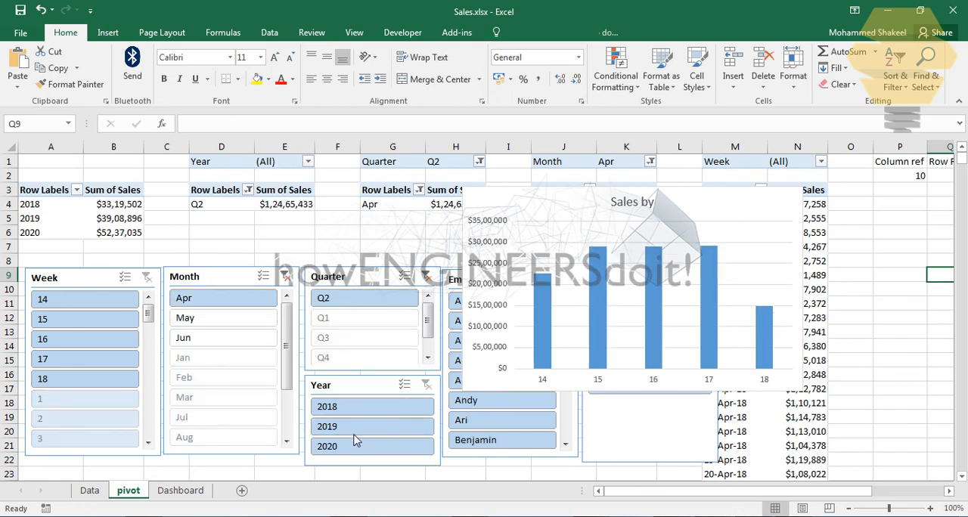
pyautogui.click(341, 408)
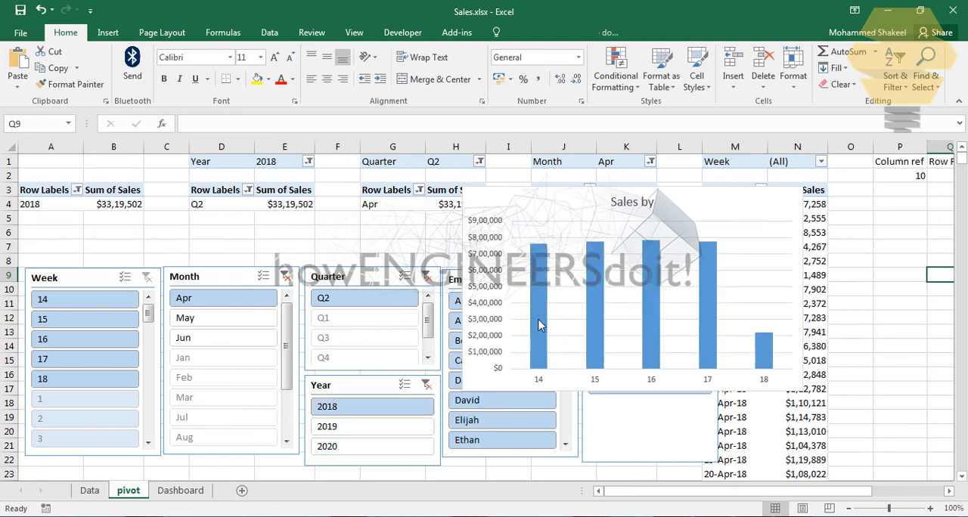
pyautogui.click(60, 303)
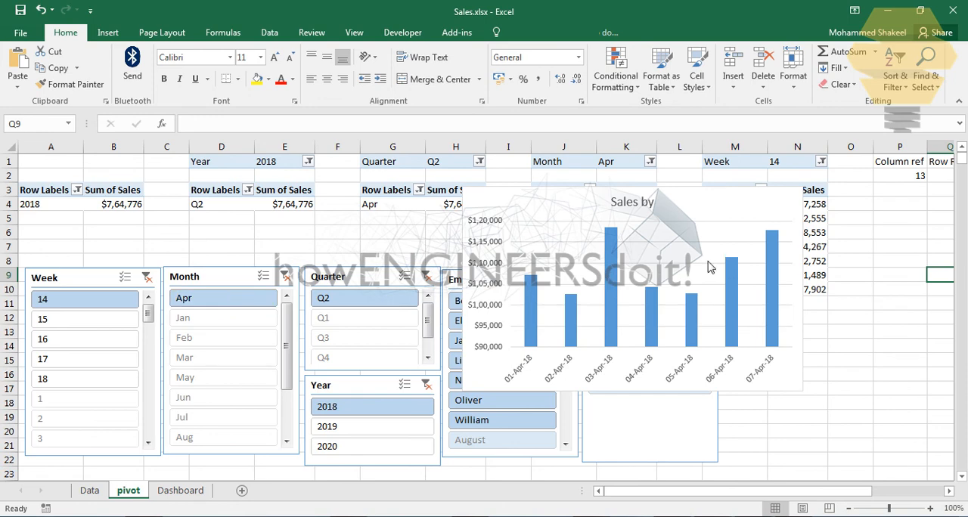
pyautogui.moveTo(722, 204); pyautogui.dragTo(550, 257)
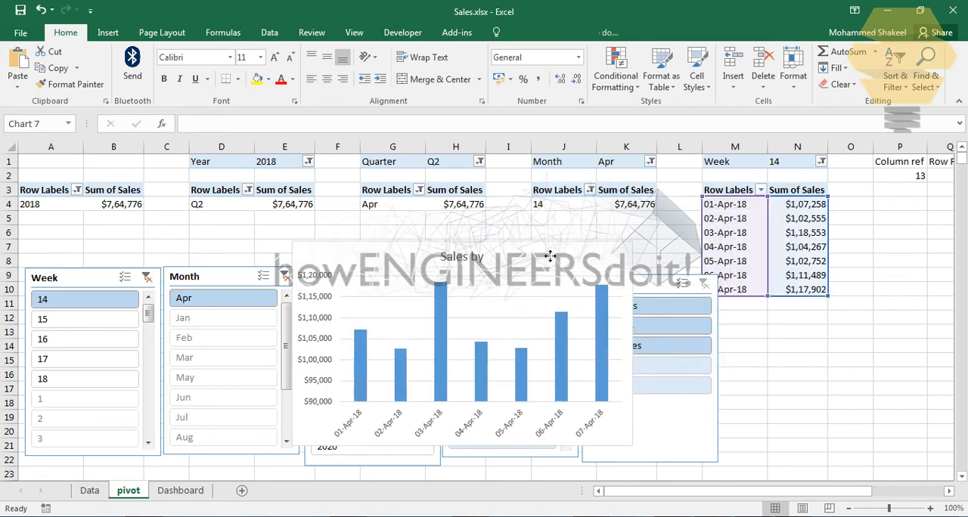